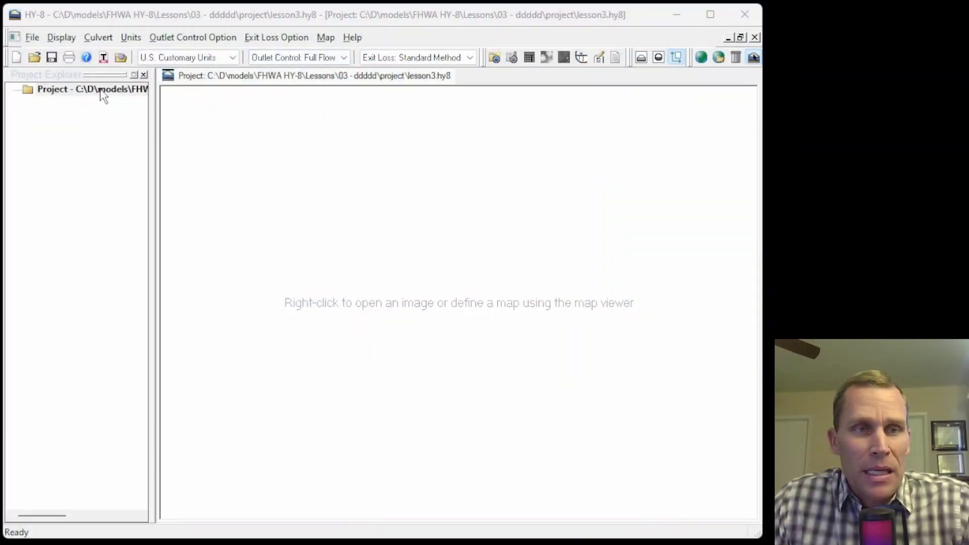
Add a culvert crossing from the Project options, then close it without changes.
right_click(81, 94)
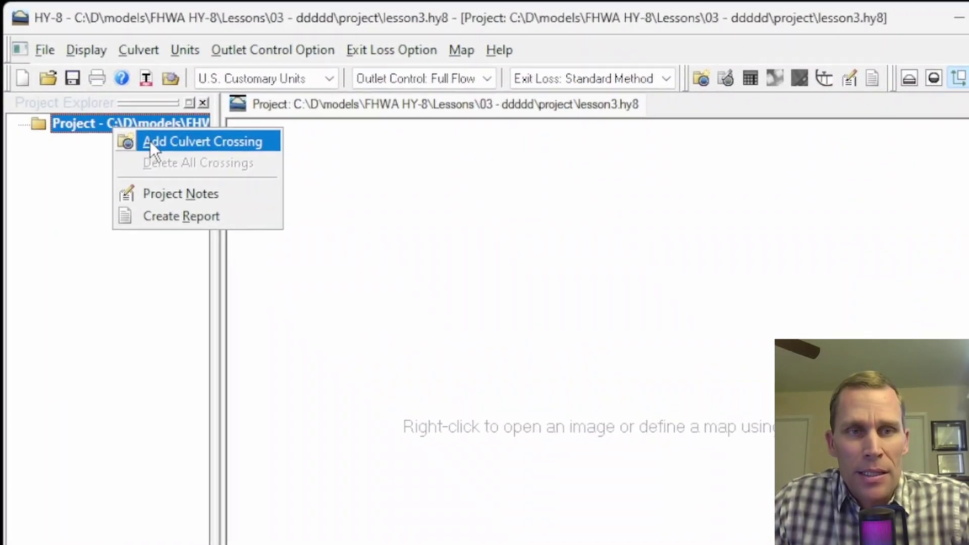
left_click(149, 141)
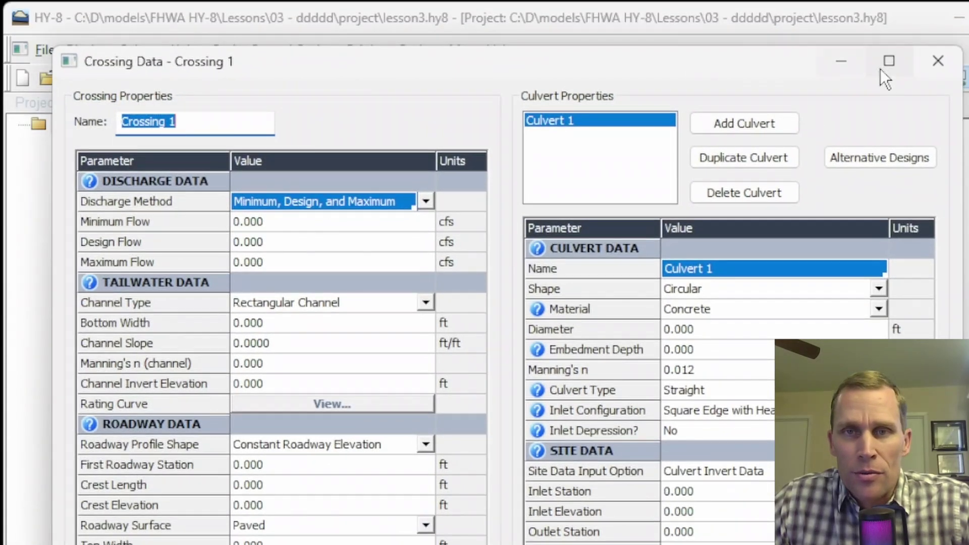
left_click(937, 61)
Start a new culvert crossing named Crossing 1 and position its Crossing Data window.
left_click(140, 53)
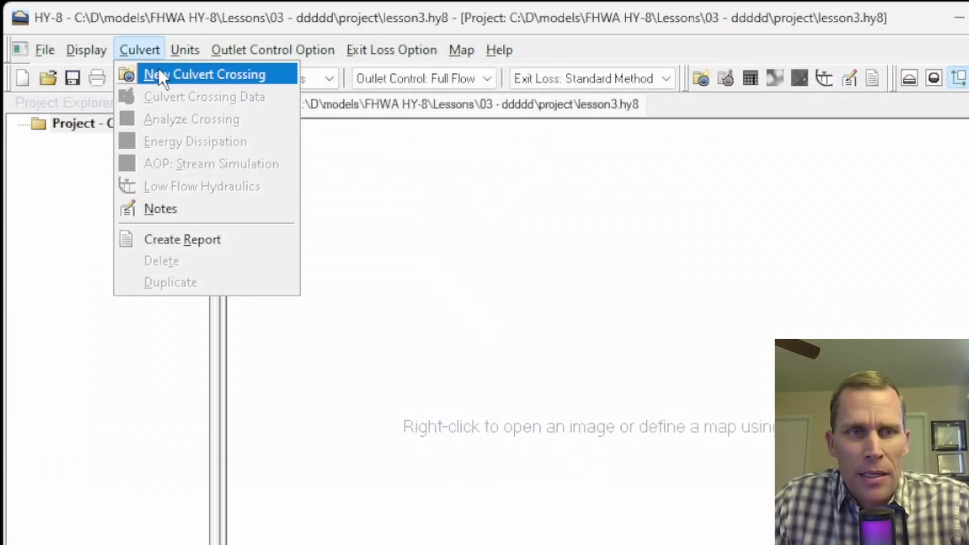
left_click(158, 74)
left_click_drag(206, 86, 213, 61)
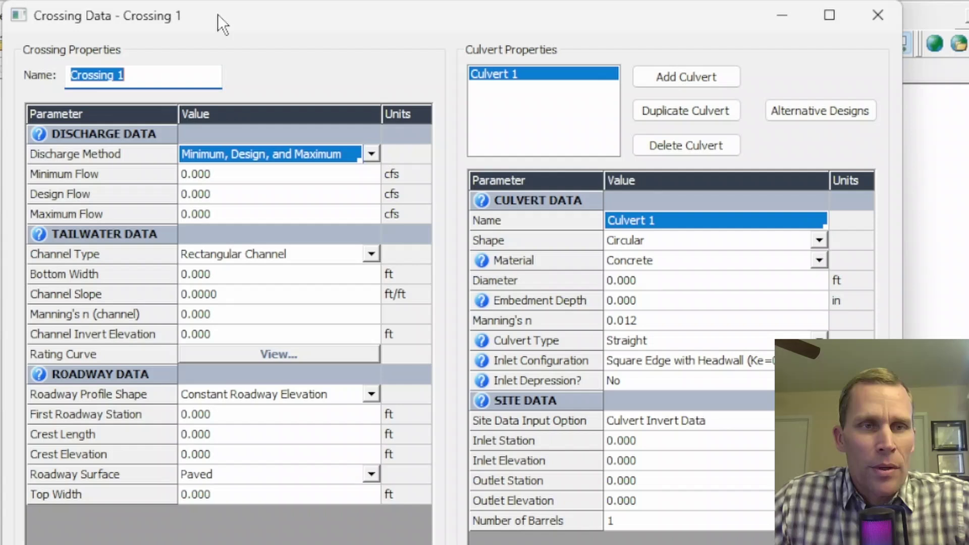
mouse_move(217, 14)
left_mouse_down()
mouse_move(241, 10)
mouse_move(229, 7)
left_mouse_up()
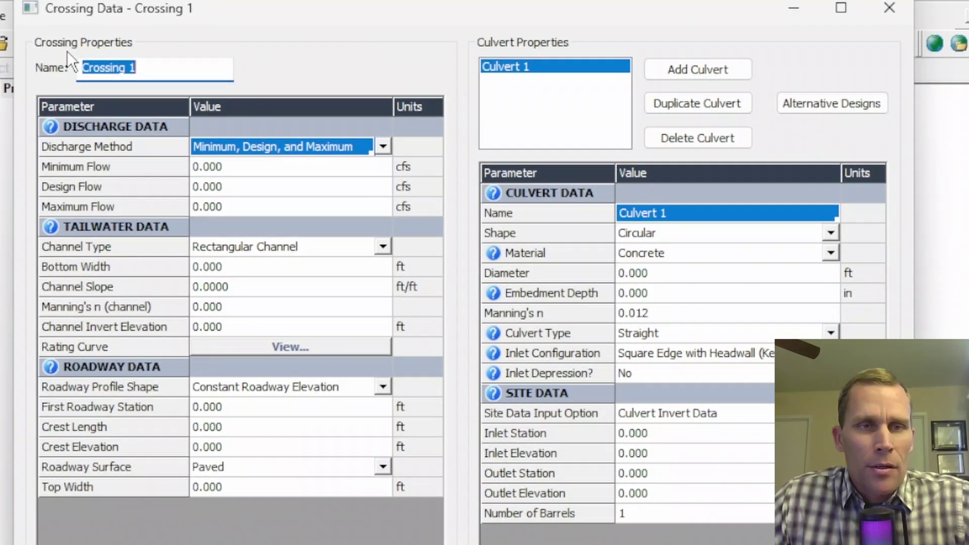
left_click(142, 67)
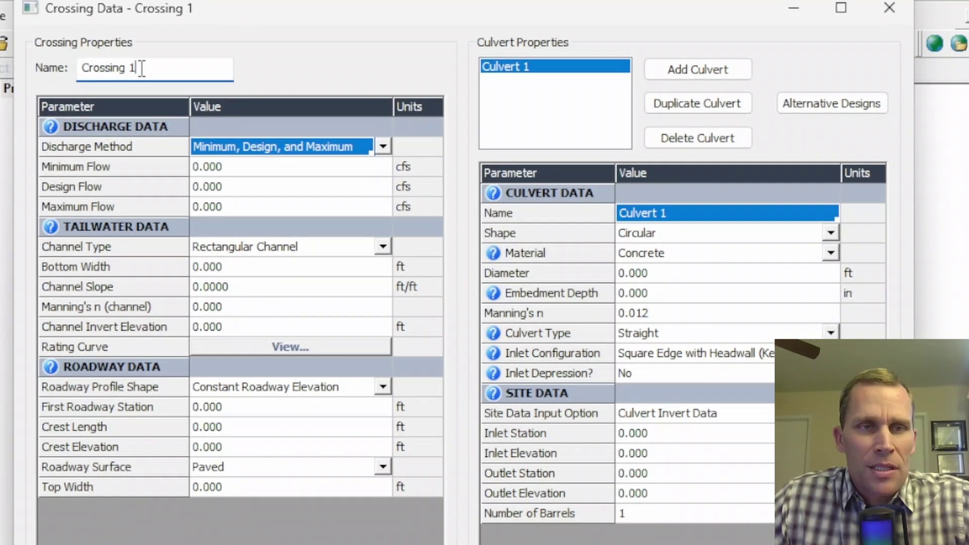
left_click_drag(141, 67, 55, 67)
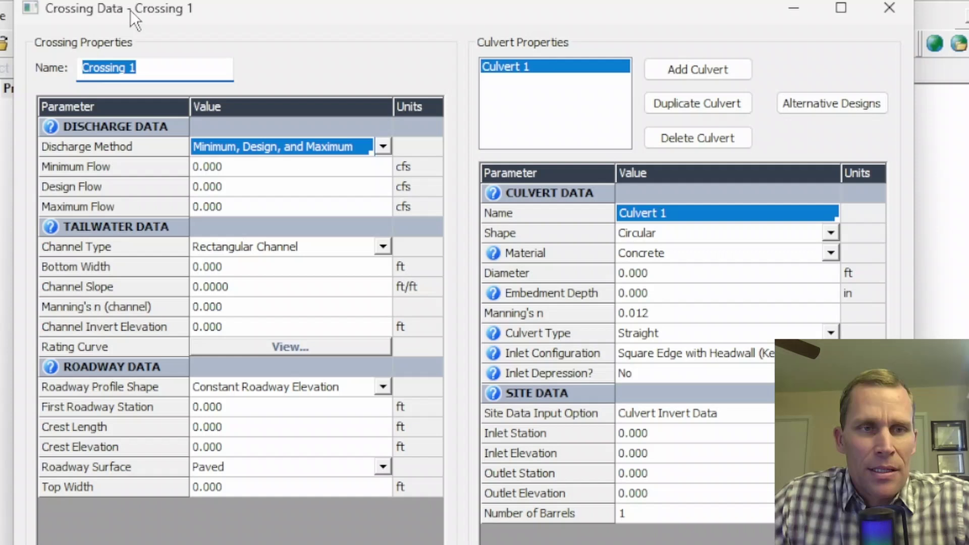
left_click_drag(141, 24, 242, 200)
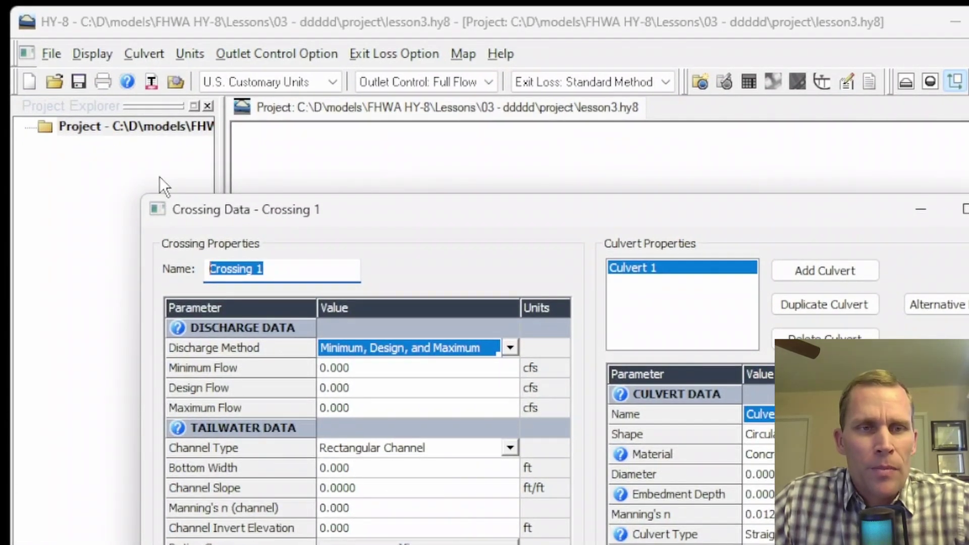
left_click_drag(313, 216, 248, 87)
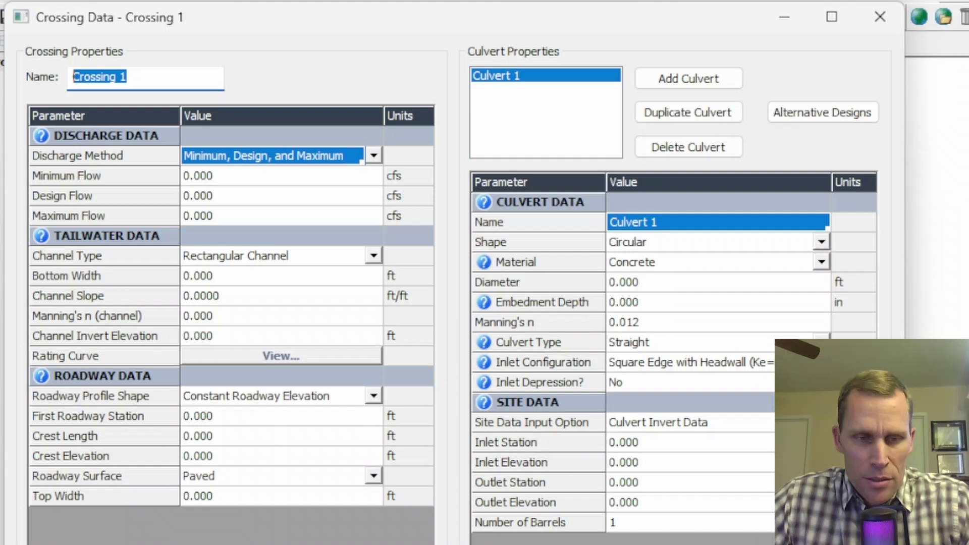
Scroll the HY-8 manual from section 3 Crossing Data down to 3.1 Discharge Data.
key("alt+Tab")
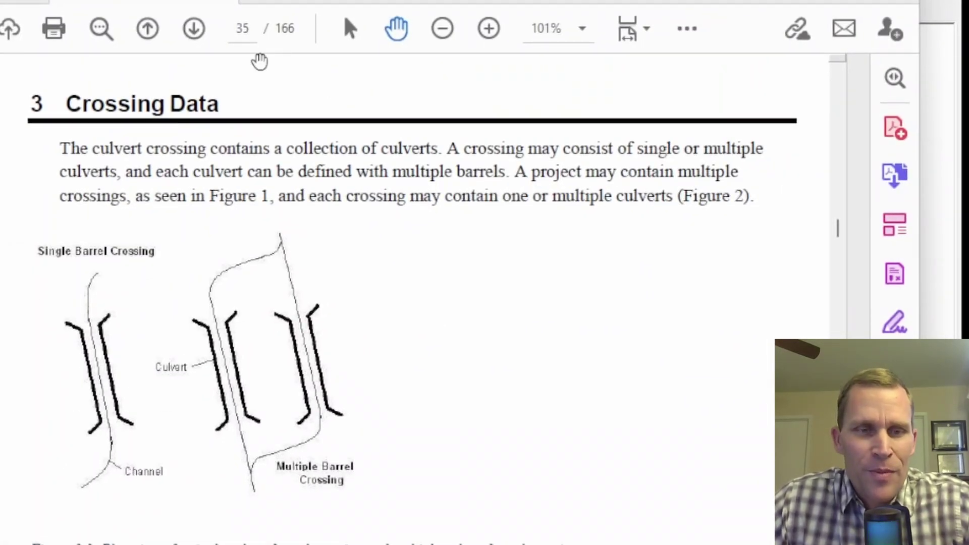
scroll(302, 367, "down", 3)
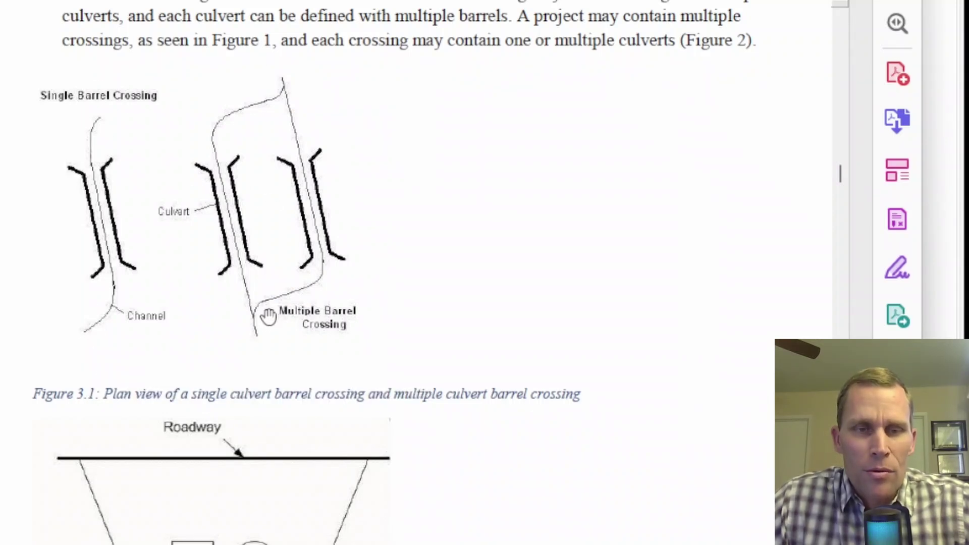
scroll(471, 273, "down", 3)
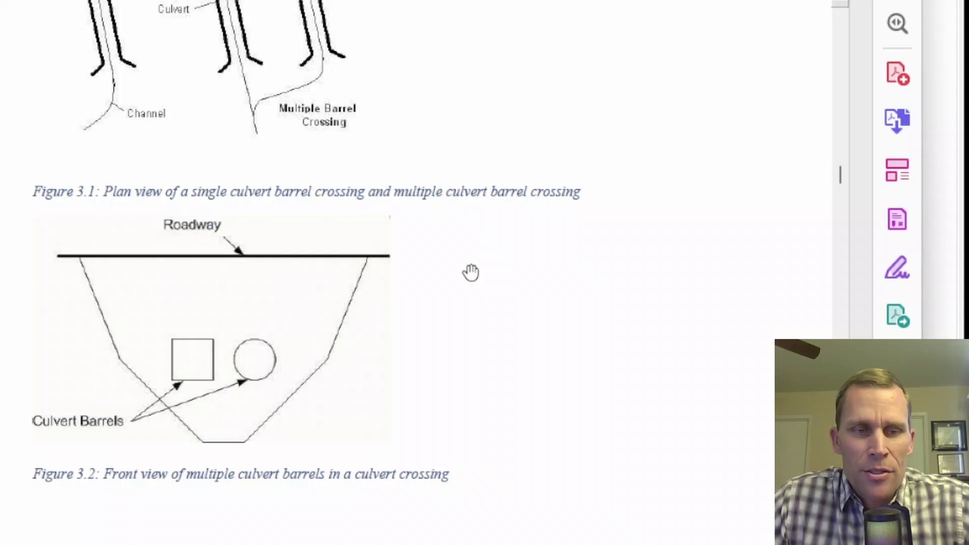
scroll(437, 268, "down", 1)
scroll(202, 368, "down", 2)
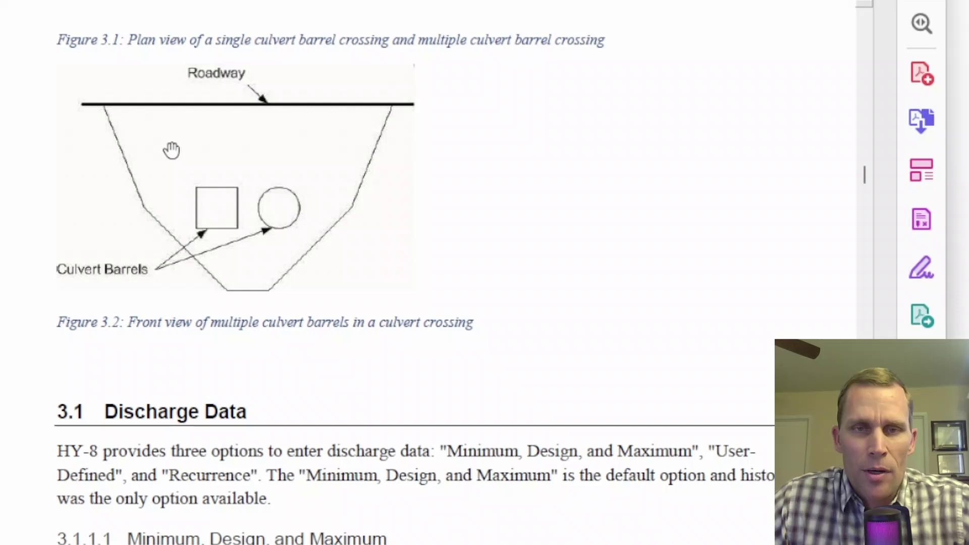
scroll(404, 197, "down", 4)
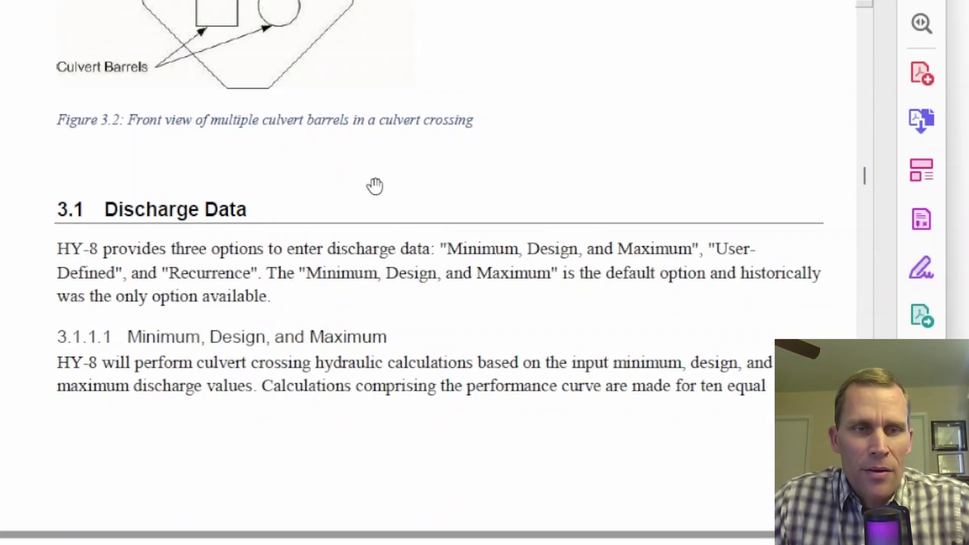
scroll(212, 242, "down", 2)
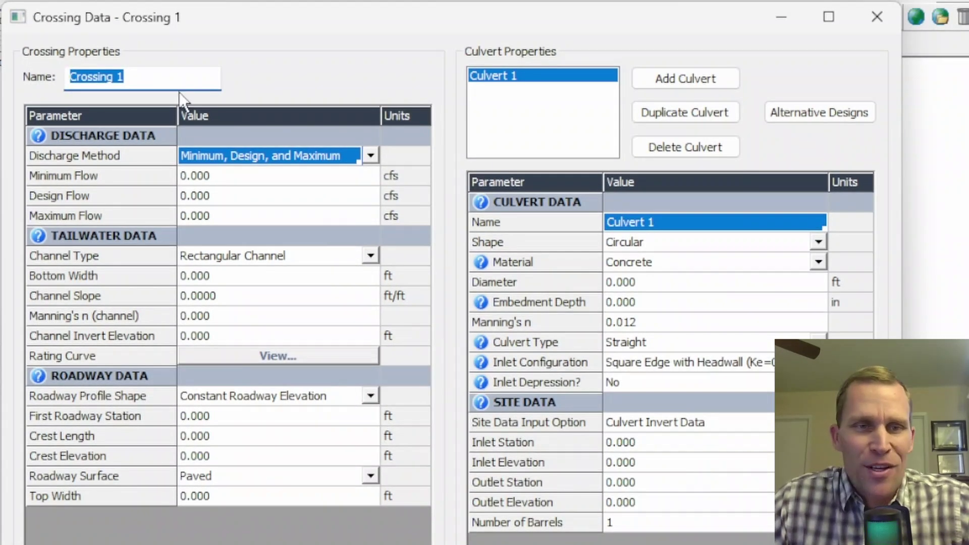
left_click(268, 161)
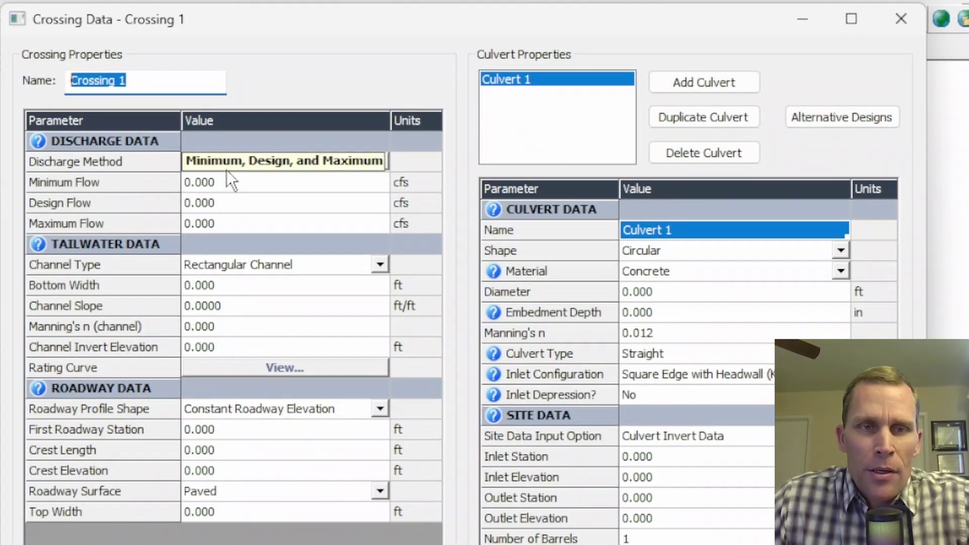
left_click(381, 164)
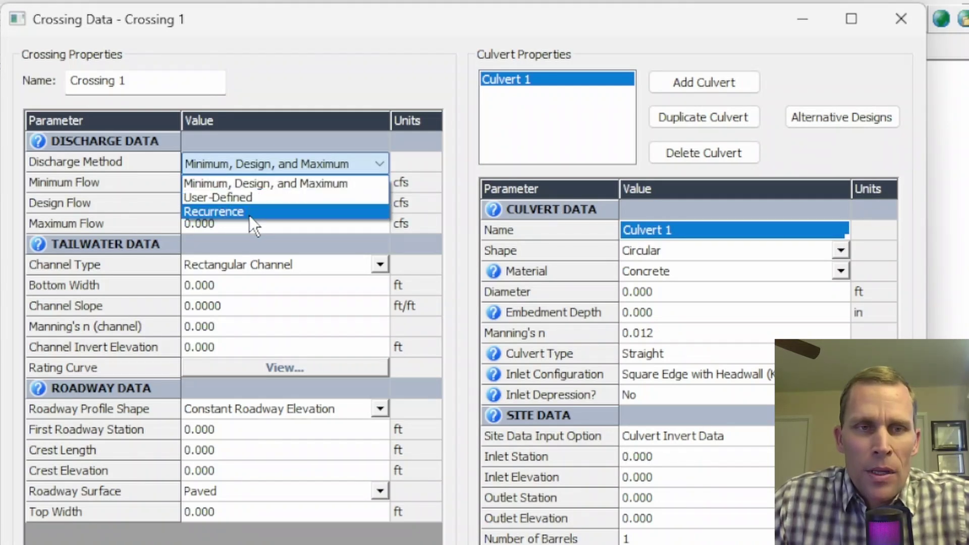
left_click(214, 196)
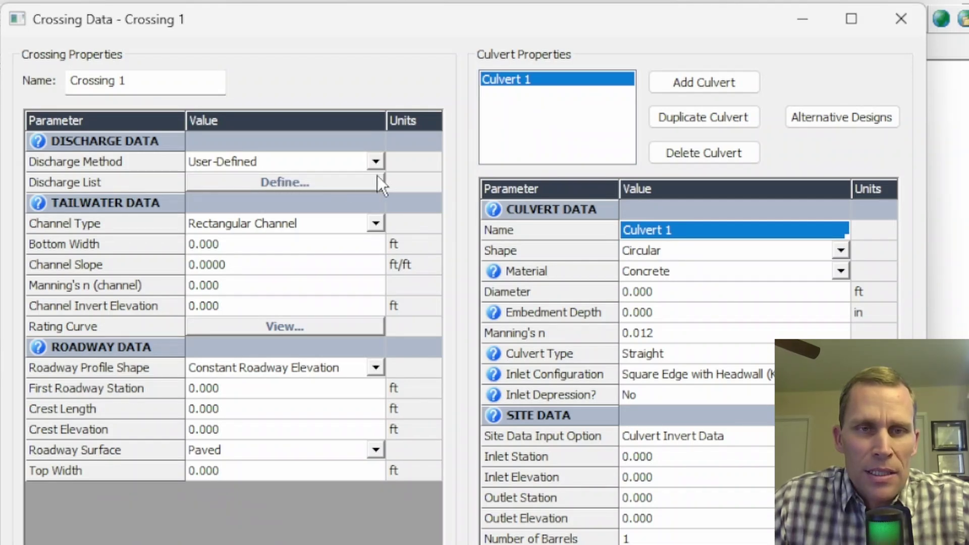
left_click(378, 163)
left_click(286, 211)
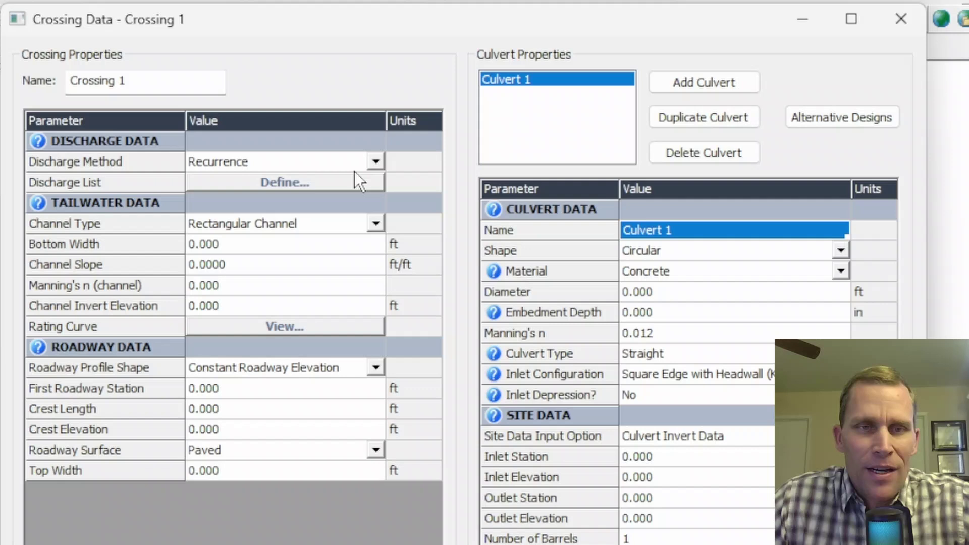
left_click(375, 163)
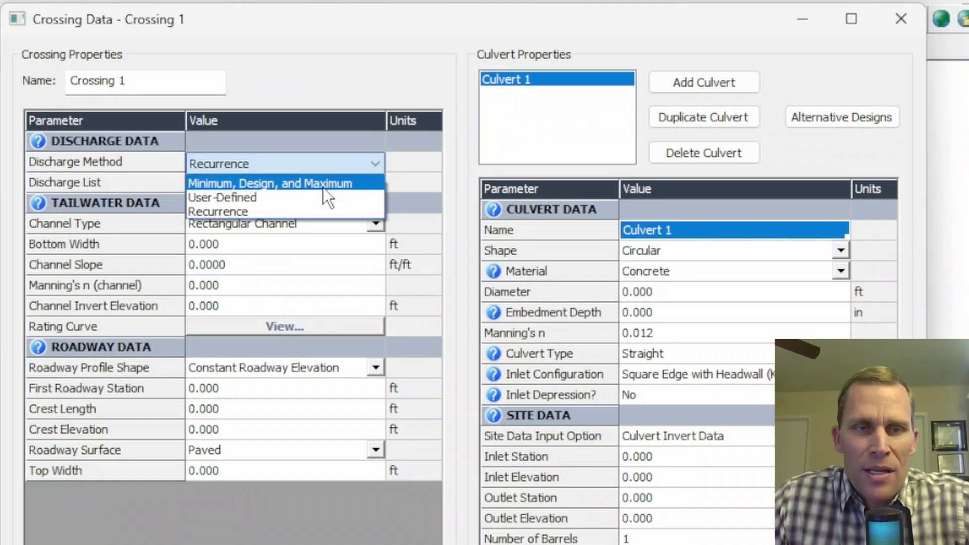
left_click(323, 185)
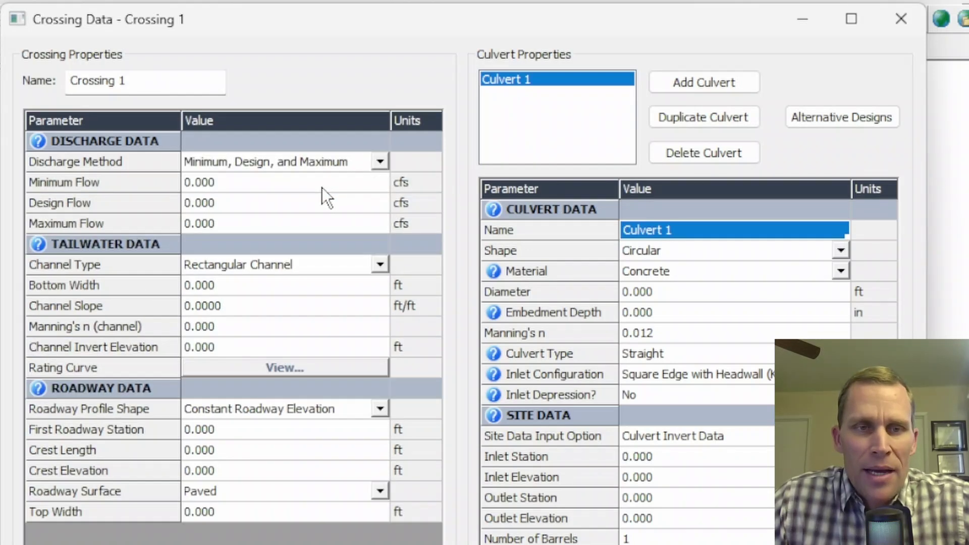
left_click(269, 180)
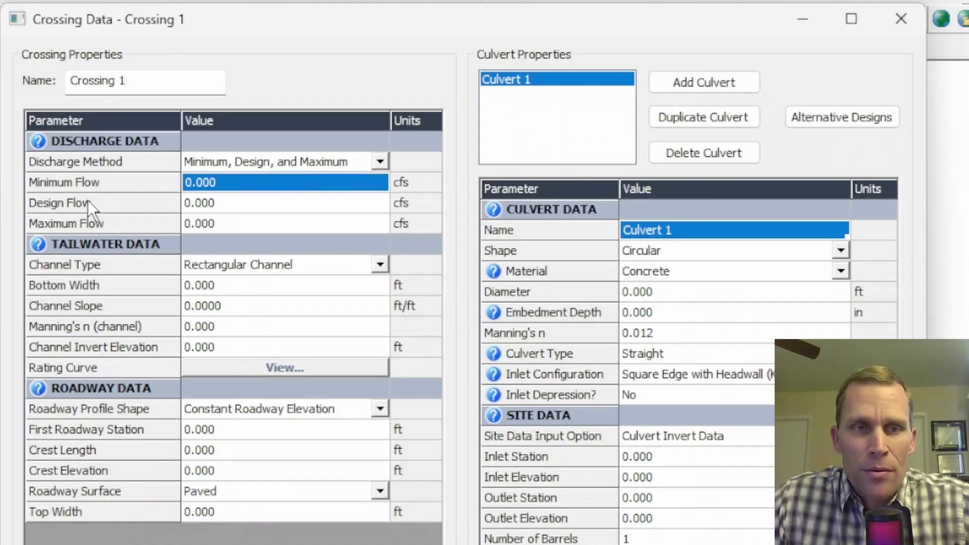
Enter Minimum 15, Design 20 and Maximum 25 cfs, correcting an initial maximum of 100.
left_click(244, 203)
type("20")
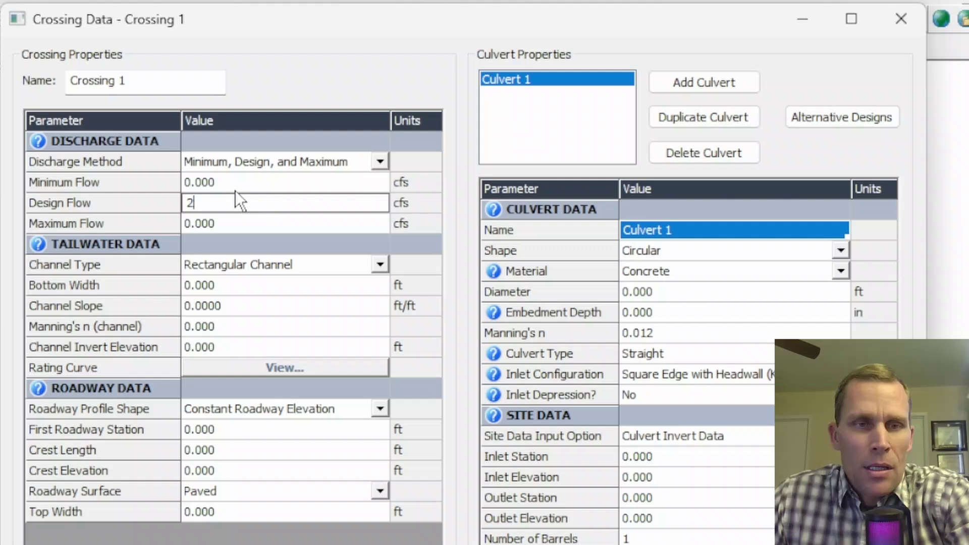
left_click(234, 221)
type("100")
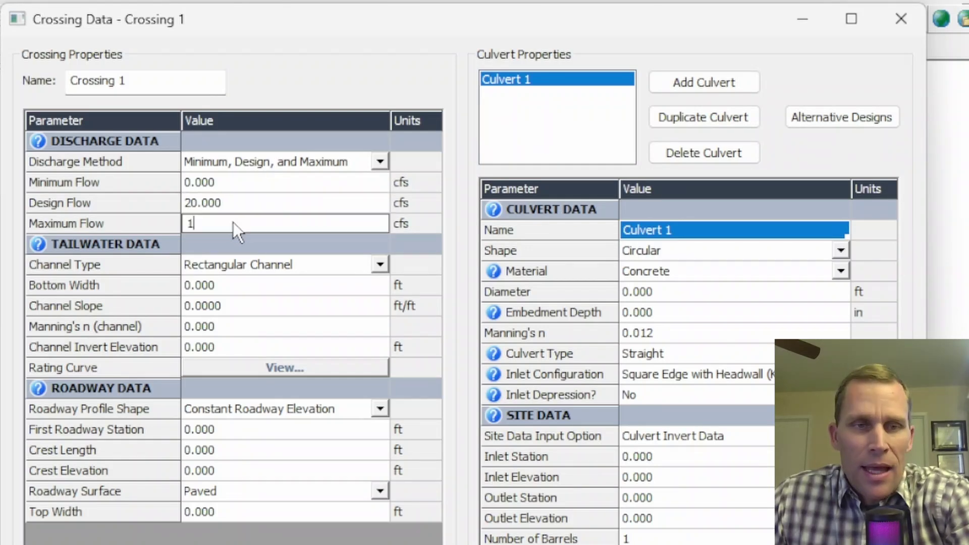
left_click(235, 203)
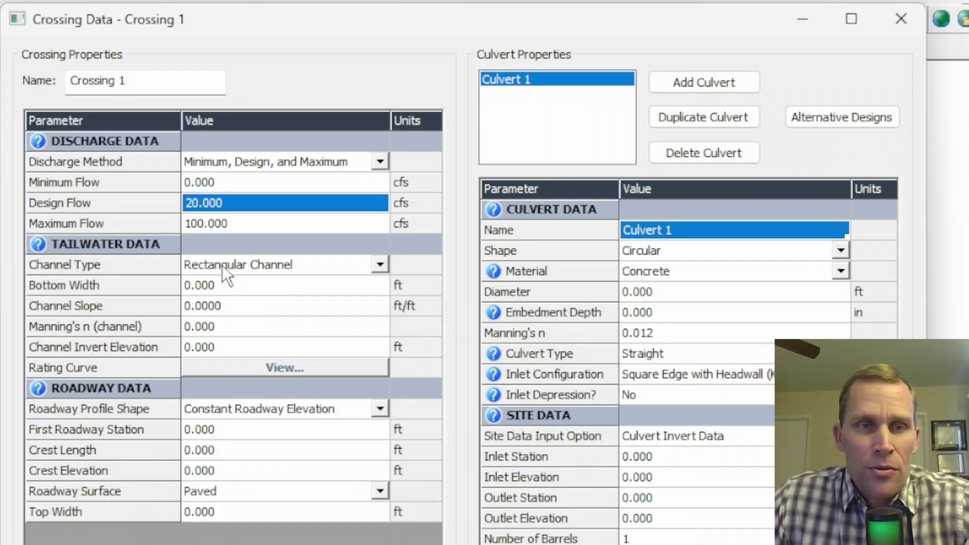
left_click(238, 186)
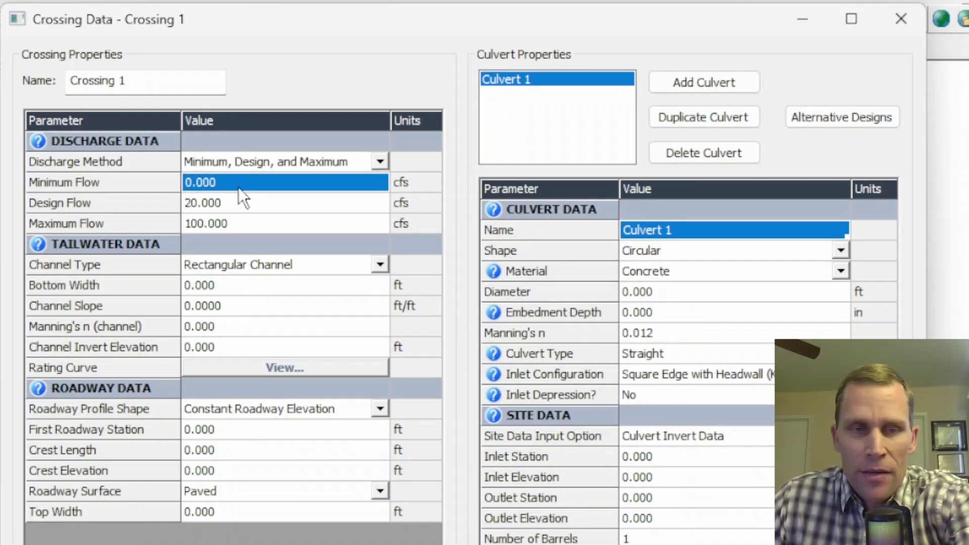
type("15")
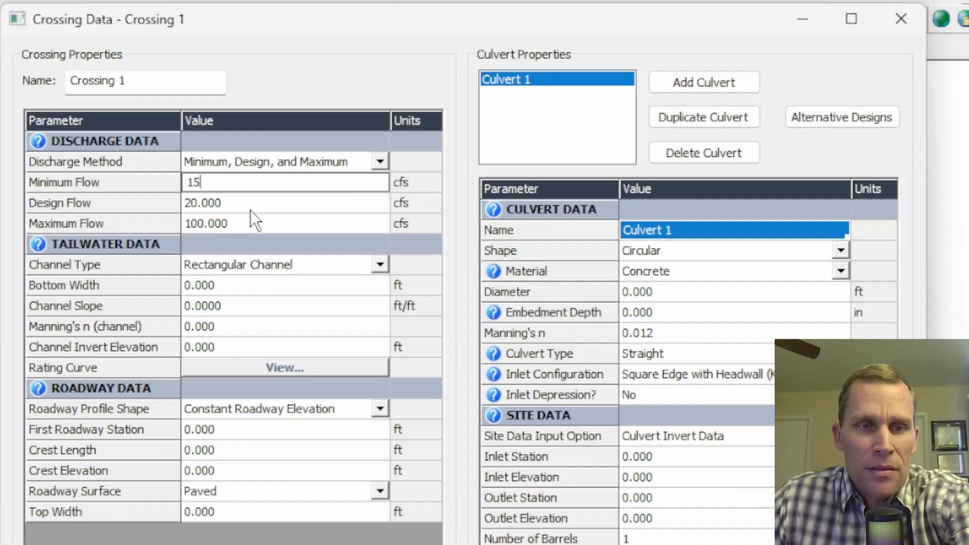
left_click(254, 220)
type("25")
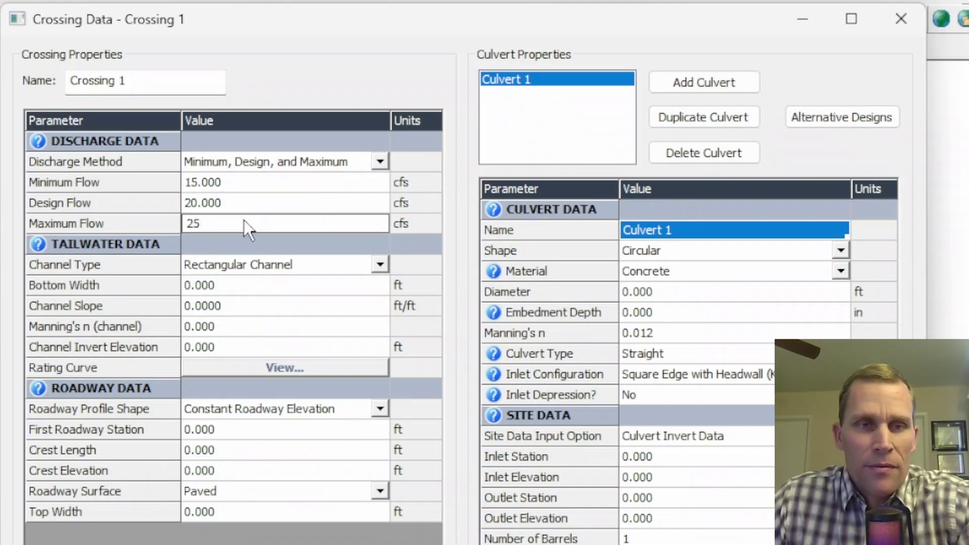
left_click(244, 201)
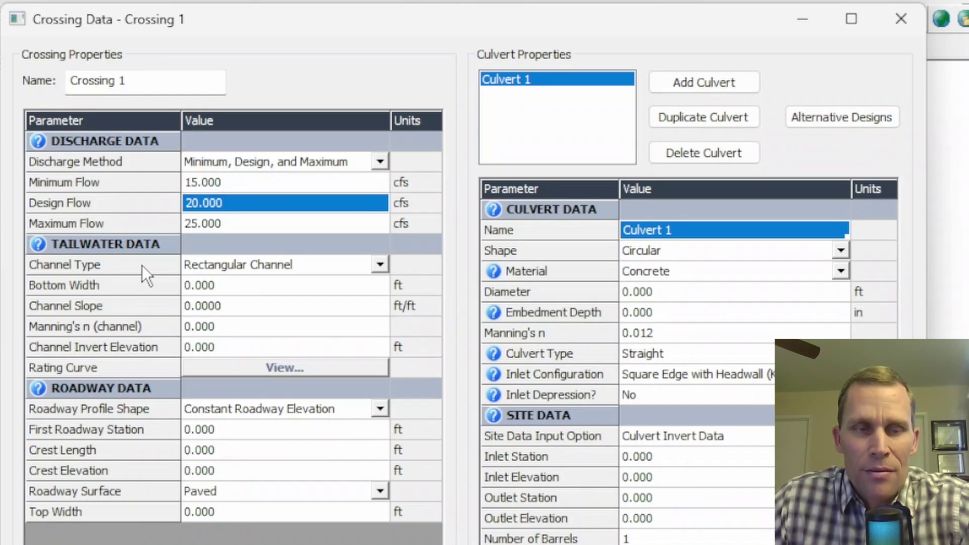
Switch the discharge method to User-Defined and set the flow list to 12 flows.
left_click(380, 162)
left_click(380, 161)
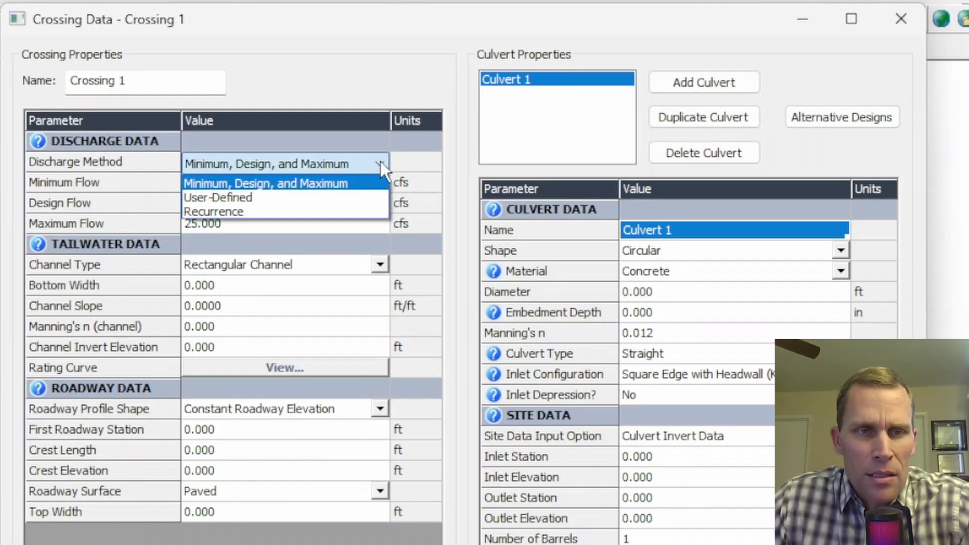
left_click(318, 194)
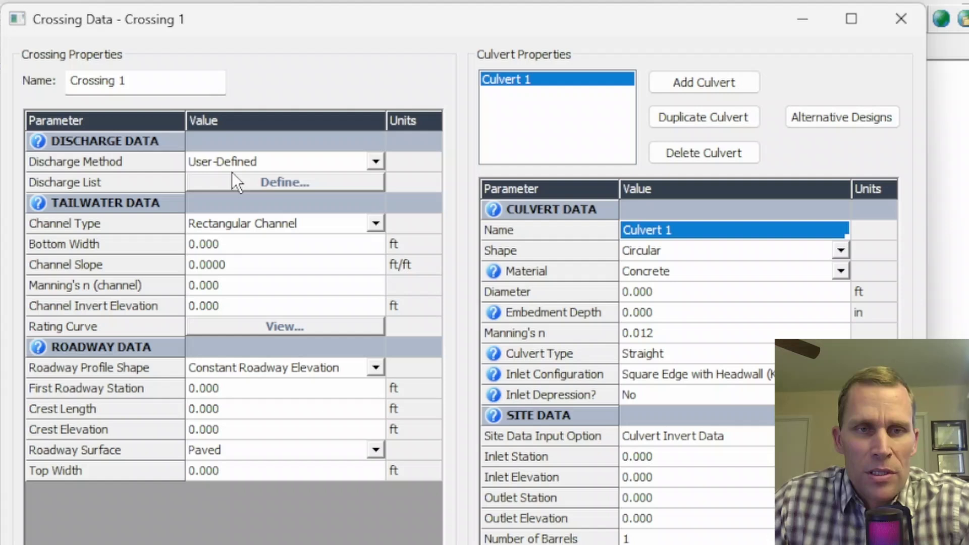
left_click(275, 181)
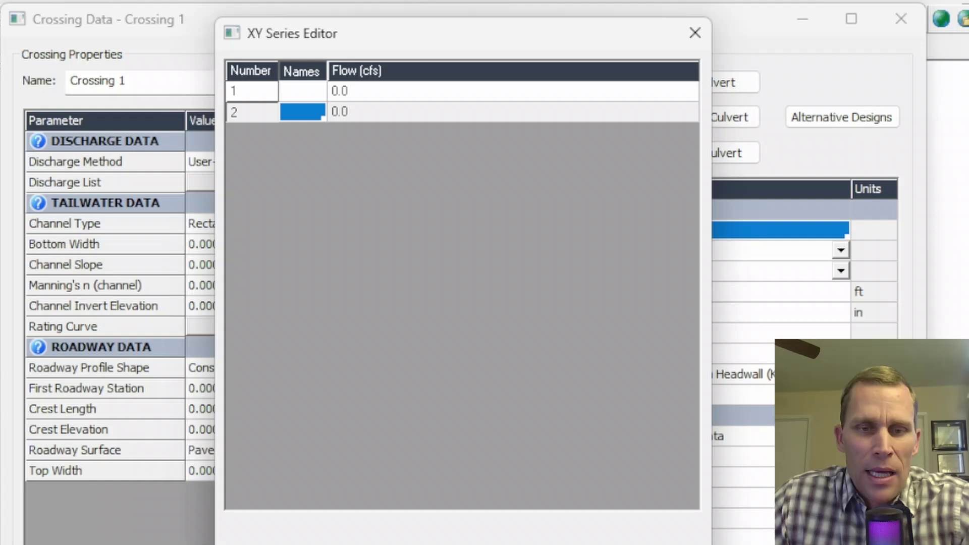
left_click_drag(471, 542, 455, 463)
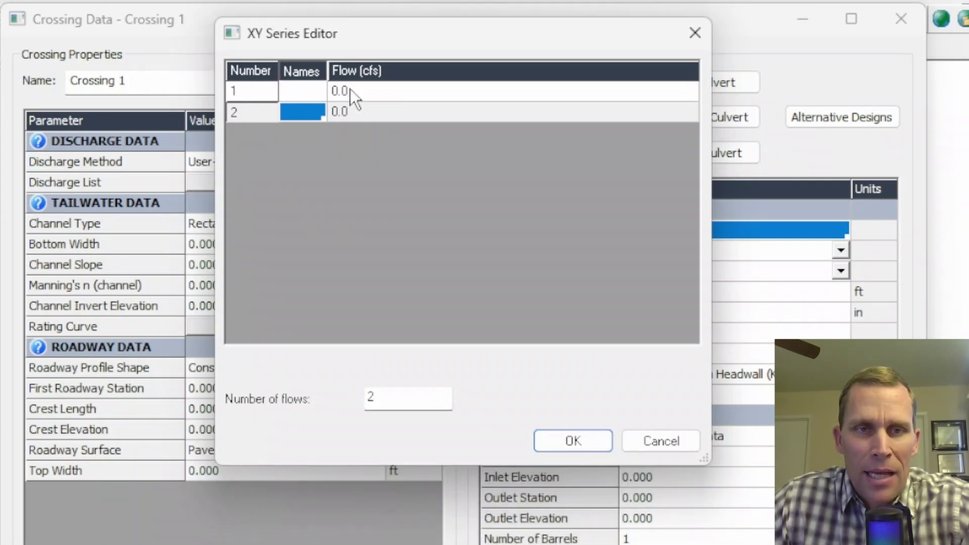
left_click_drag(381, 45, 514, 62)
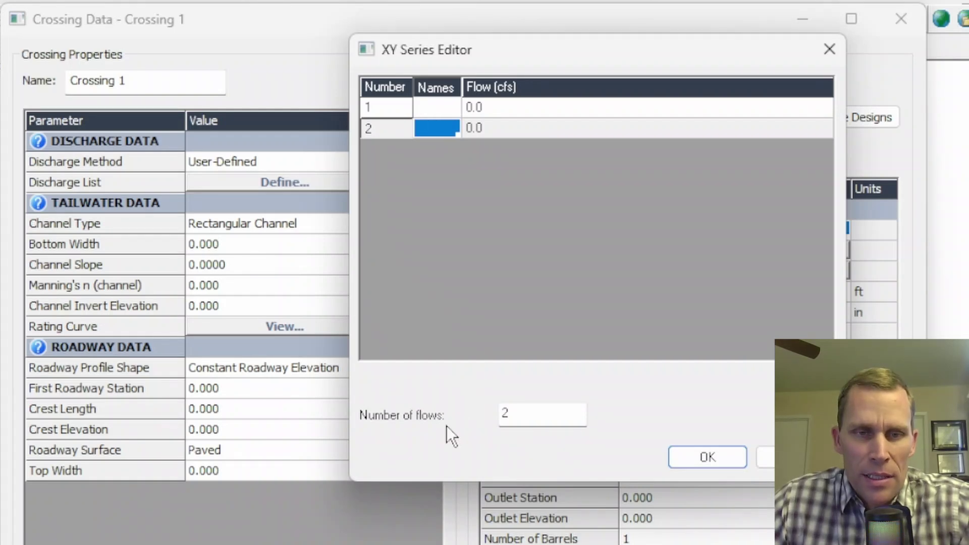
left_click_drag(518, 420, 480, 422)
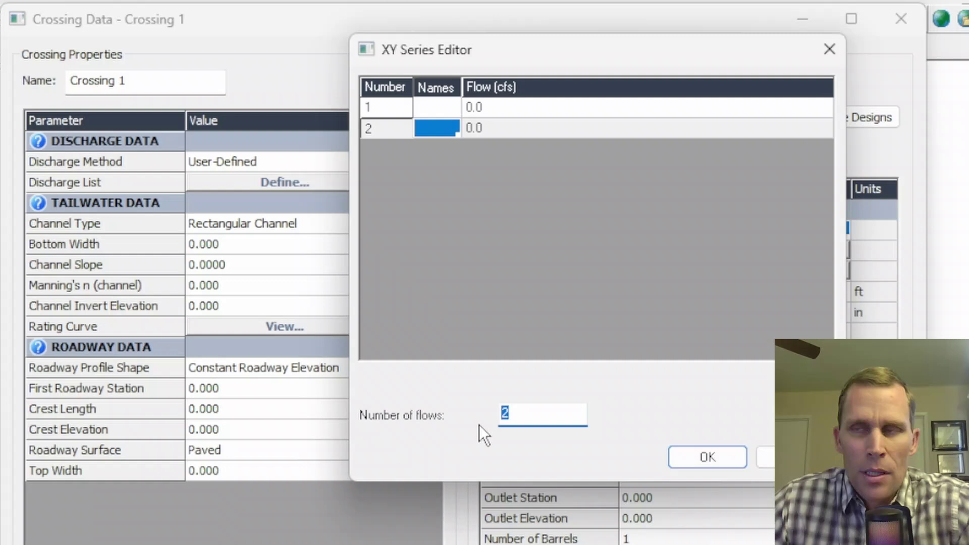
type("12")
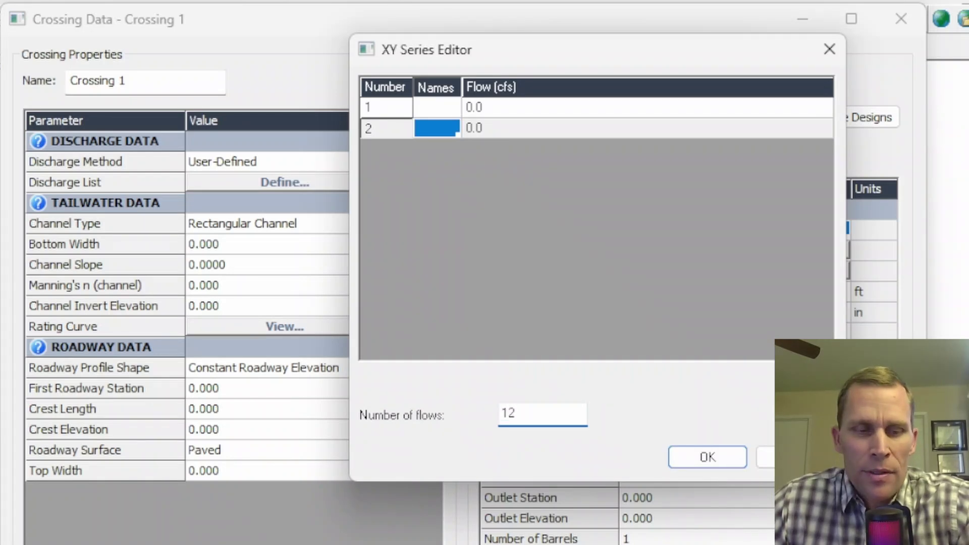
key("Tab")
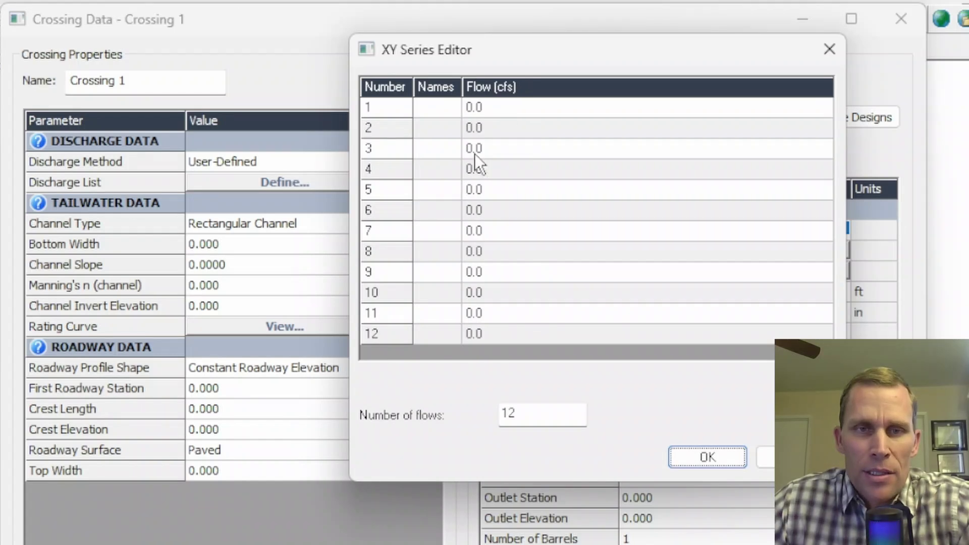
Enter flows of 1, 2 and 3 cfs in rows 2 through 4.
left_click(480, 131)
type("1")
left_click(489, 147)
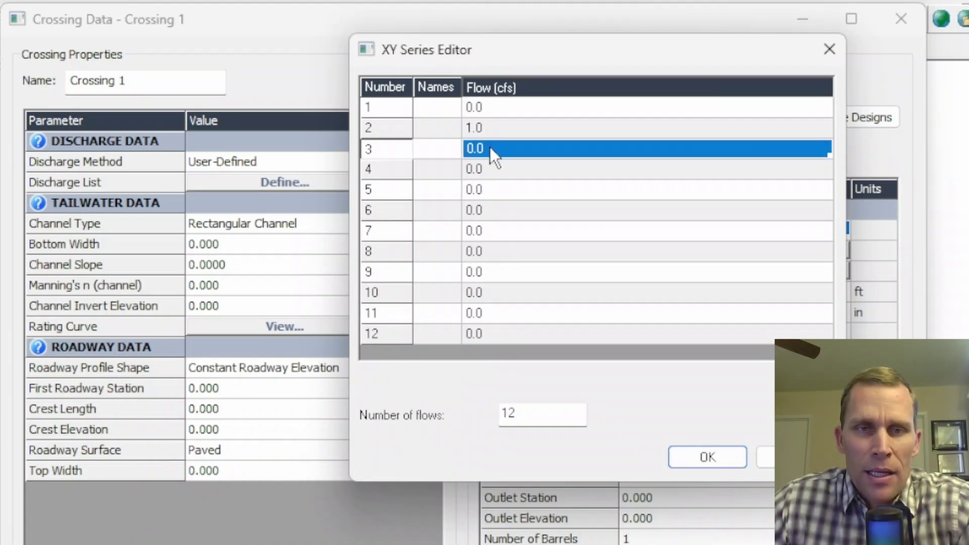
type("2")
left_click(487, 169)
type("3")
left_click(486, 187)
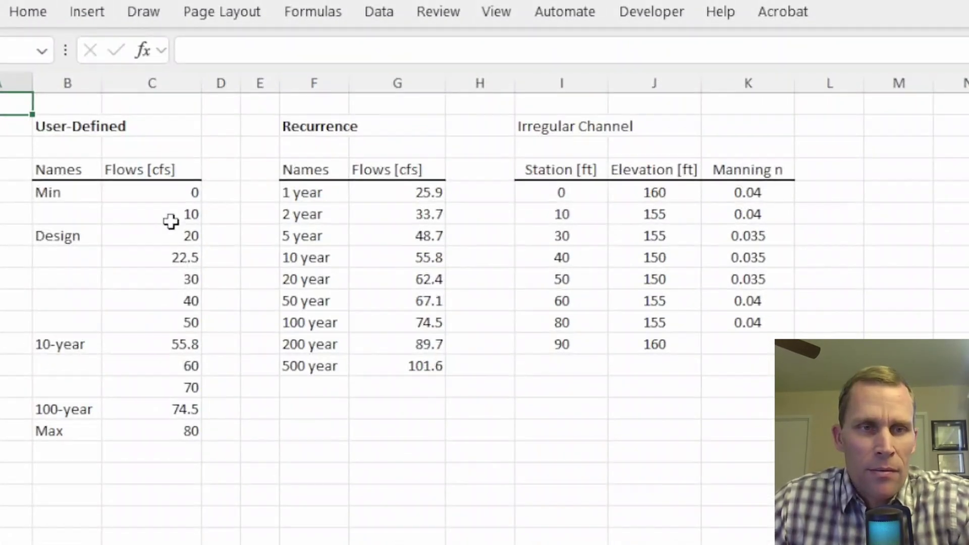
Copy the Excel names and flows from Min to Max for pasting into HY-8.
left_click_drag(79, 189, 160, 431)
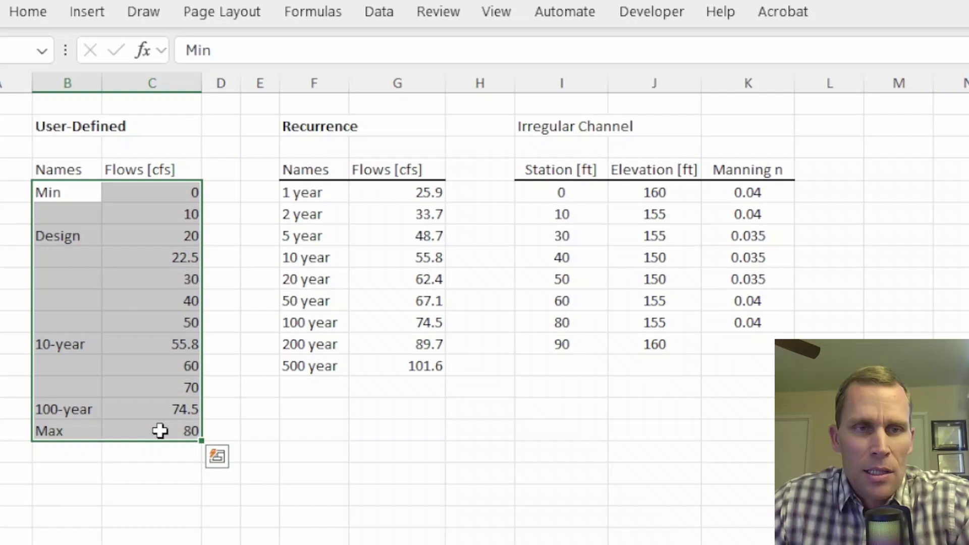
key("ctrl+c")
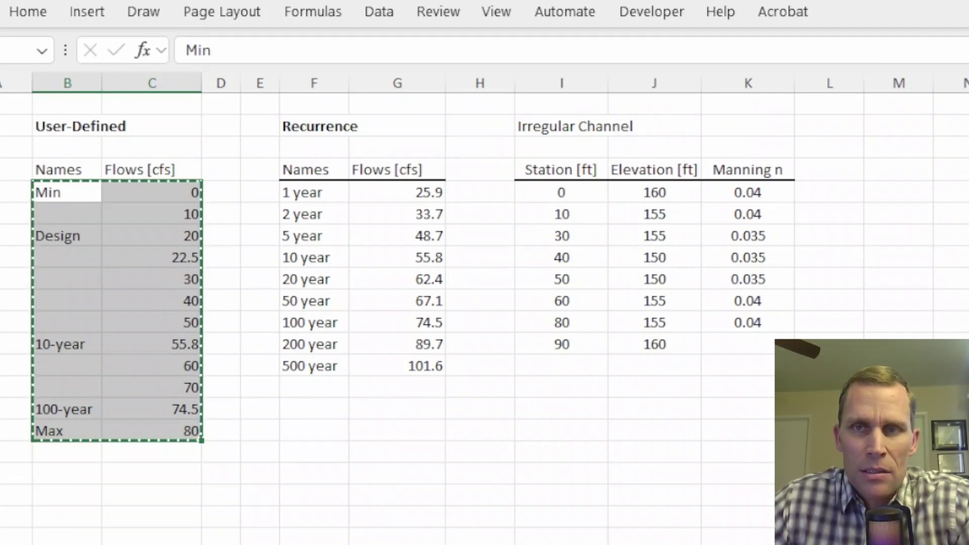
key("alt+Tab")
Paste the spreadsheet names and flows into all twelve rows of the flow list.
left_click(473, 134)
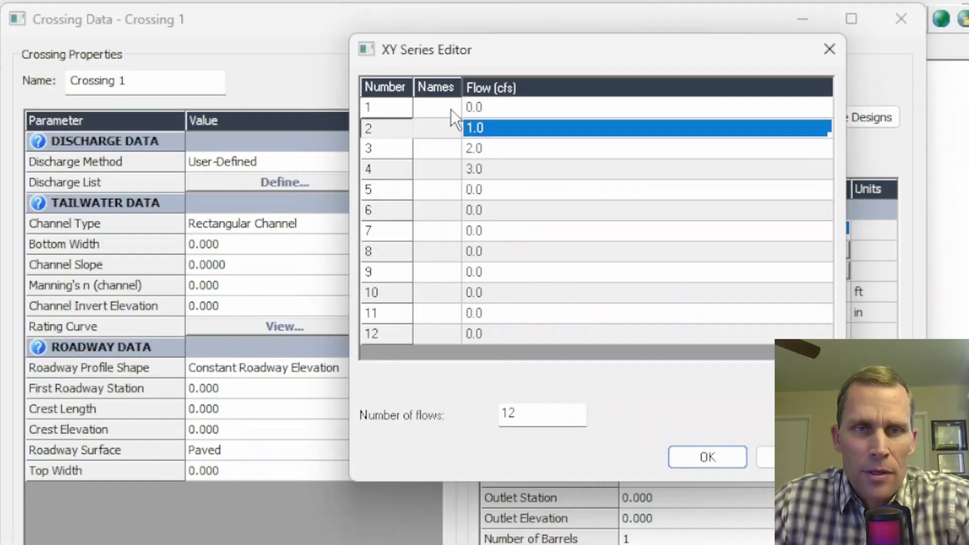
left_click_drag(443, 110, 502, 330)
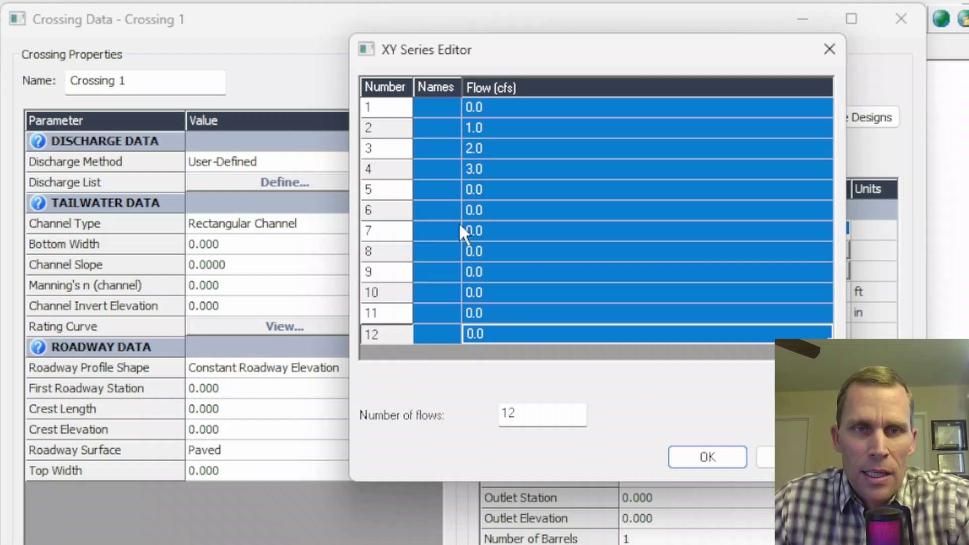
right_click(442, 114)
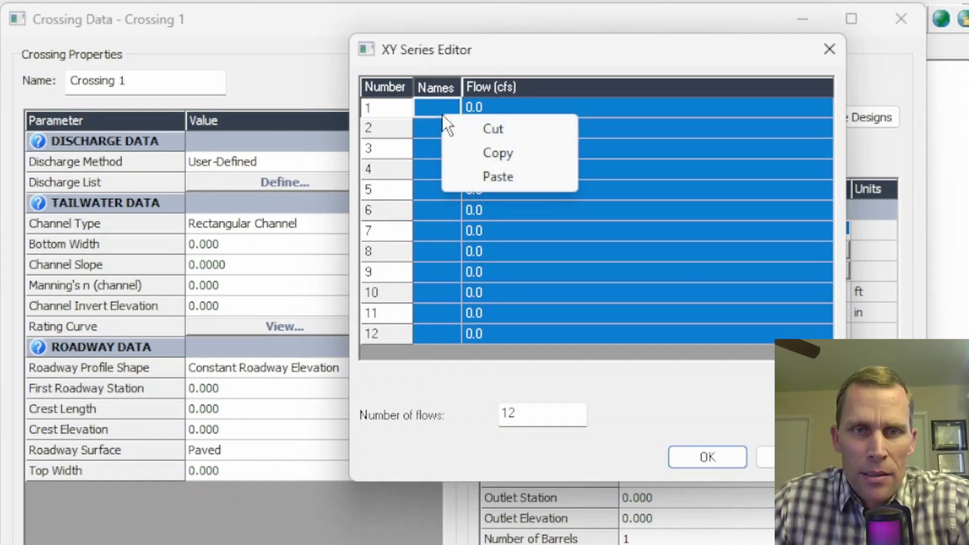
left_click(474, 177)
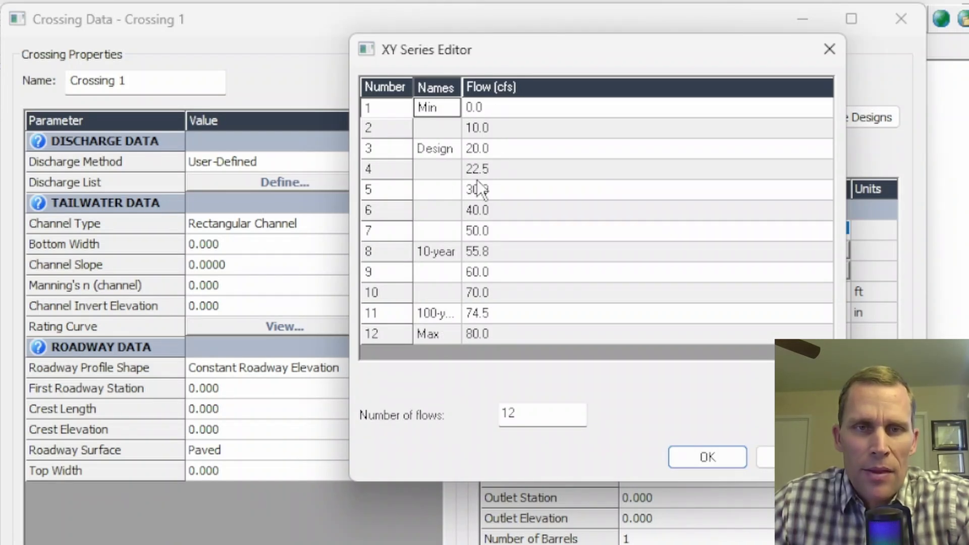
Put the Design label on row 4, check the 10-year and 100-year names, and close the list.
left_click(507, 106)
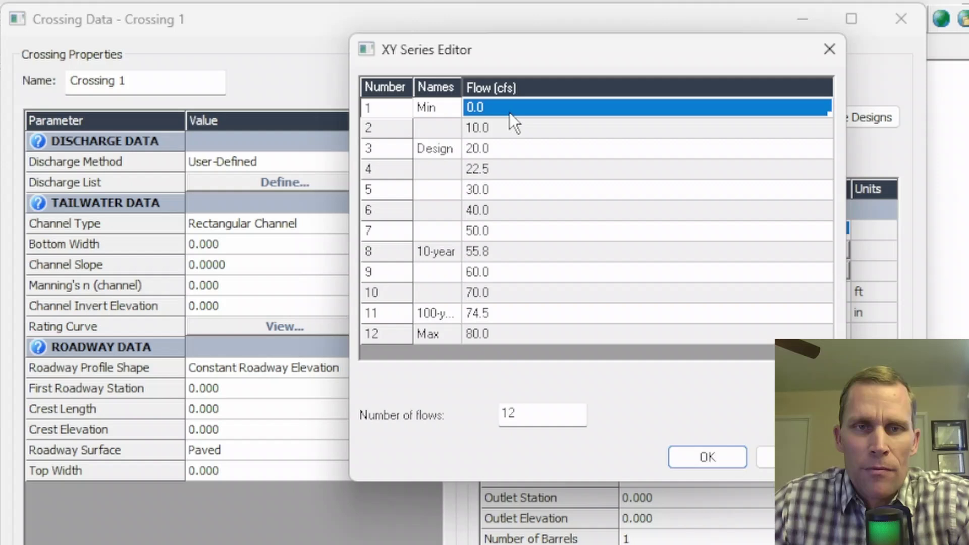
left_click(509, 126)
left_click(512, 152)
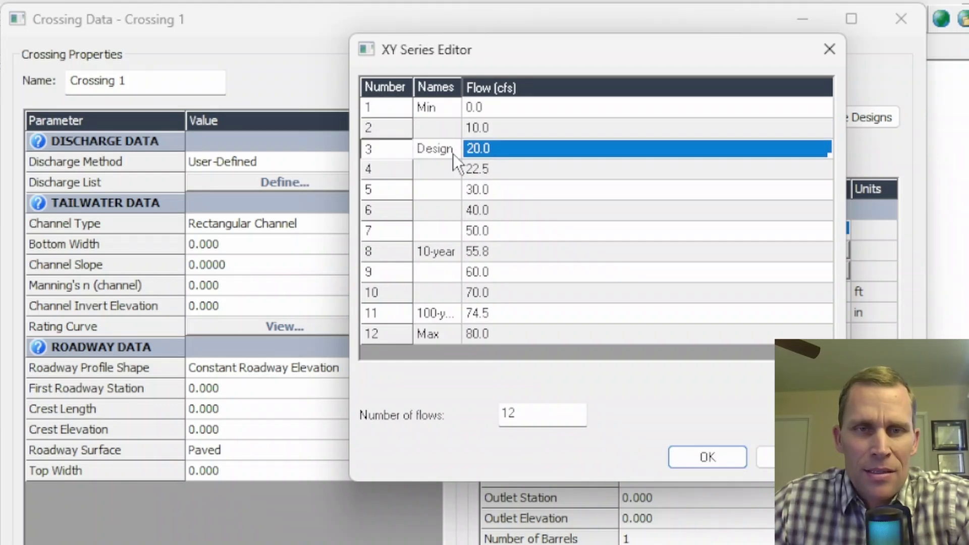
left_click(445, 153)
key("Delete")
key("ctrl+z")
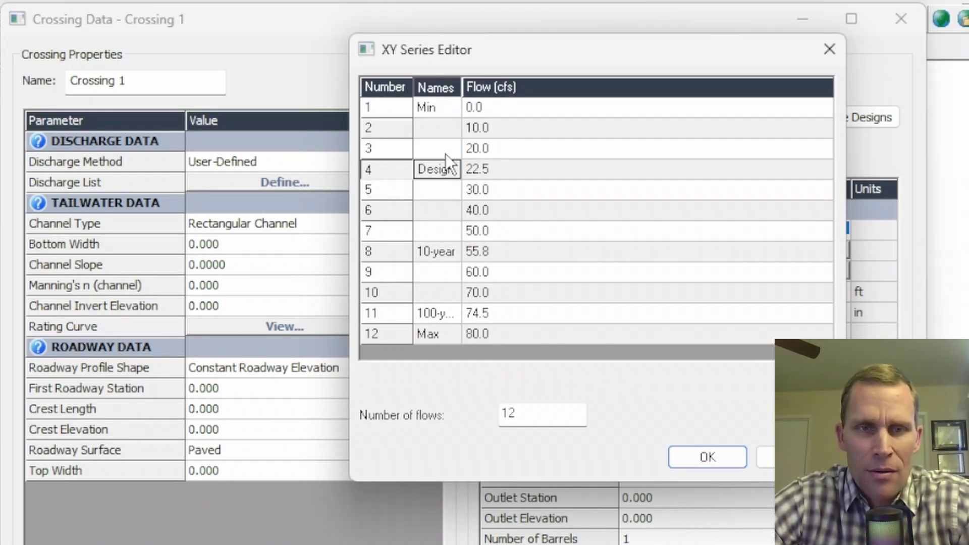
left_click(445, 153)
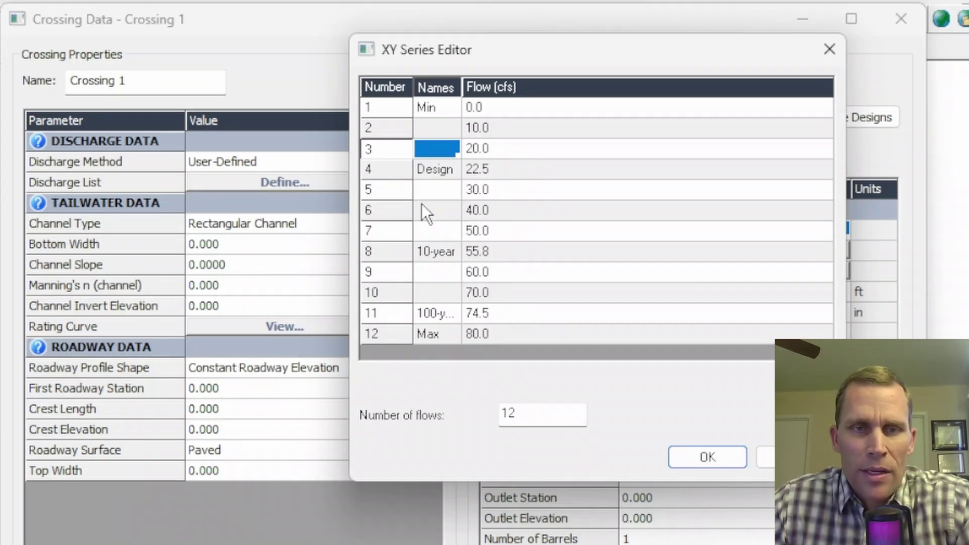
left_click(431, 172)
left_click(437, 247)
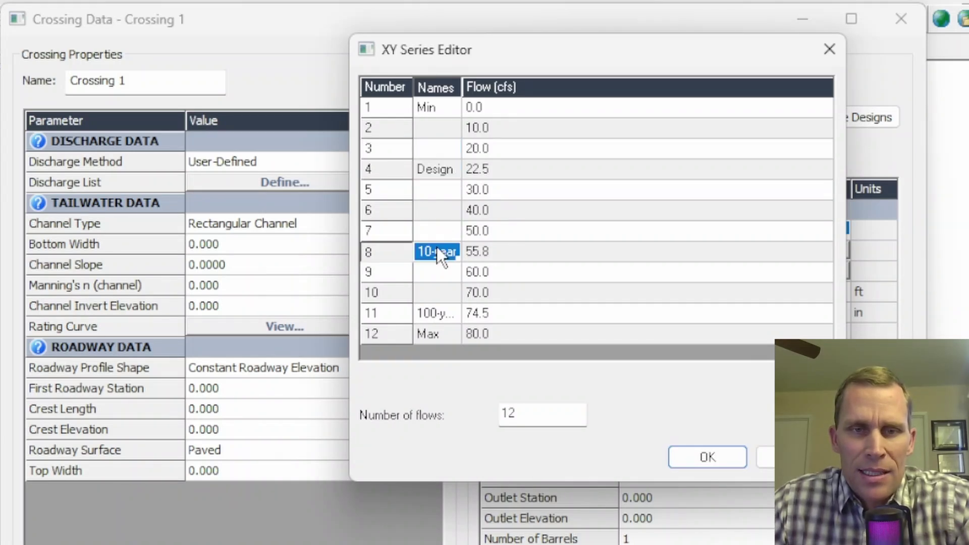
left_click(434, 314)
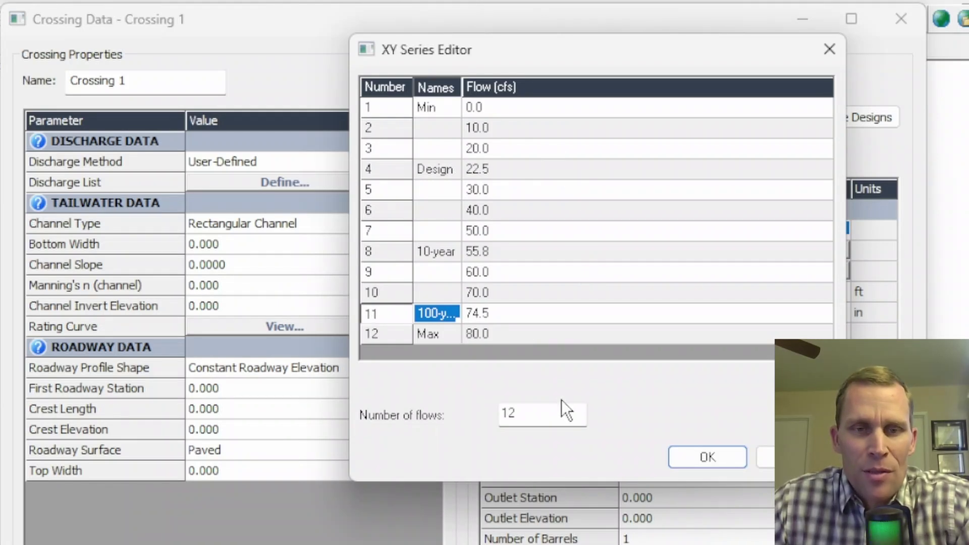
left_click_drag(560, 409, 473, 405)
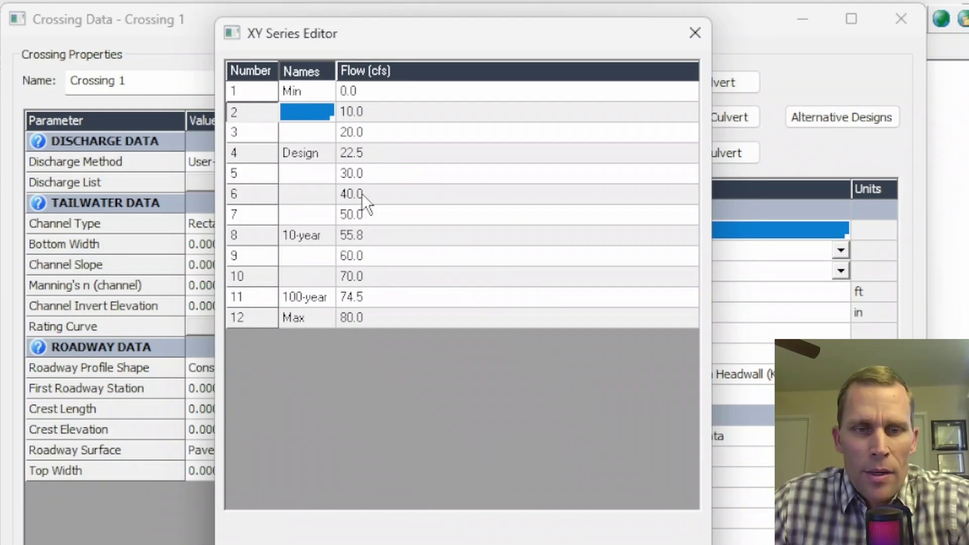
key("Escape")
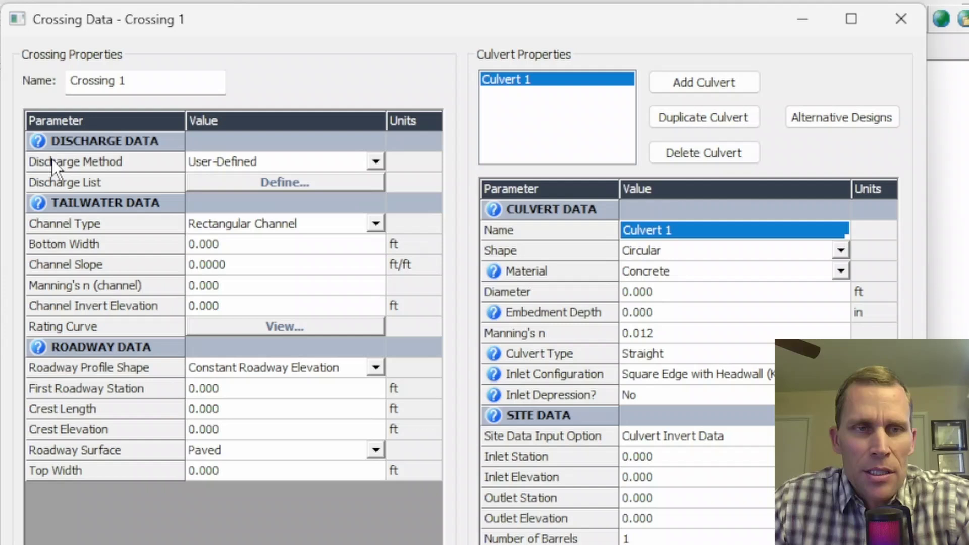
Switch to the Recurrence discharge method and type trial 1-year and 2-year flows.
left_click(376, 162)
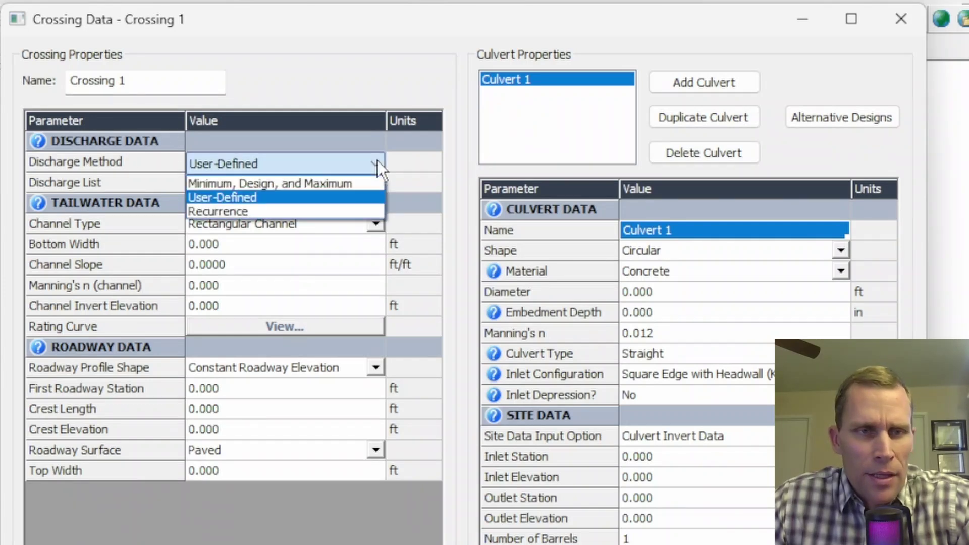
left_click(308, 207)
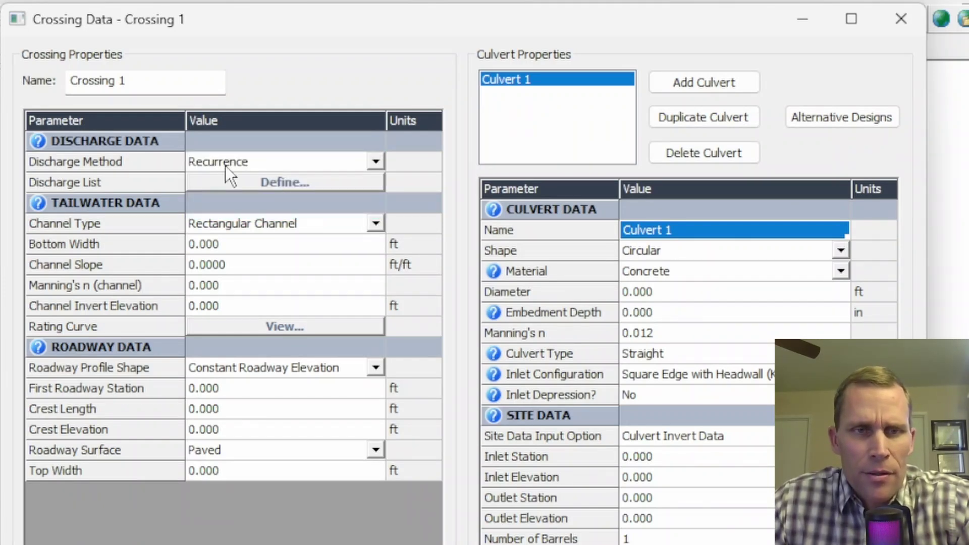
left_click(277, 180)
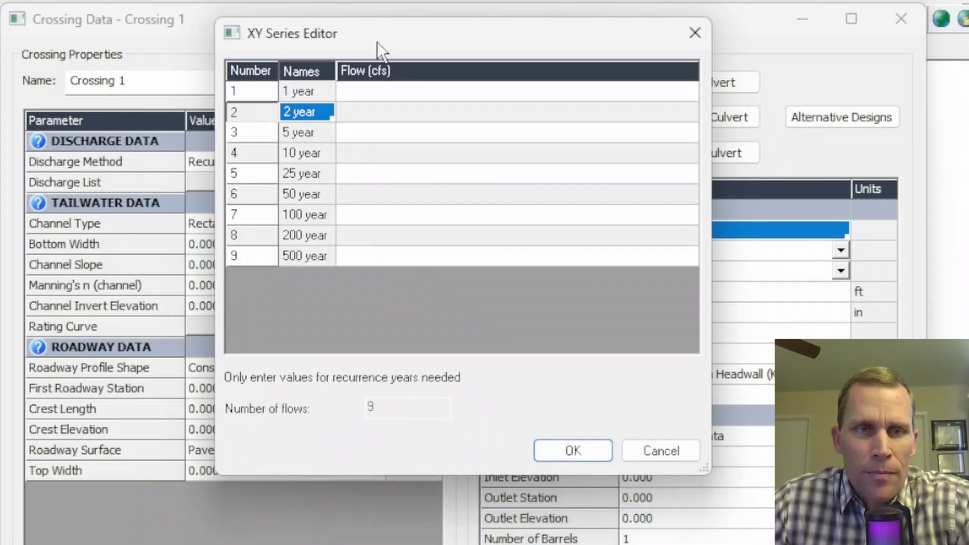
left_click_drag(380, 40, 504, 45)
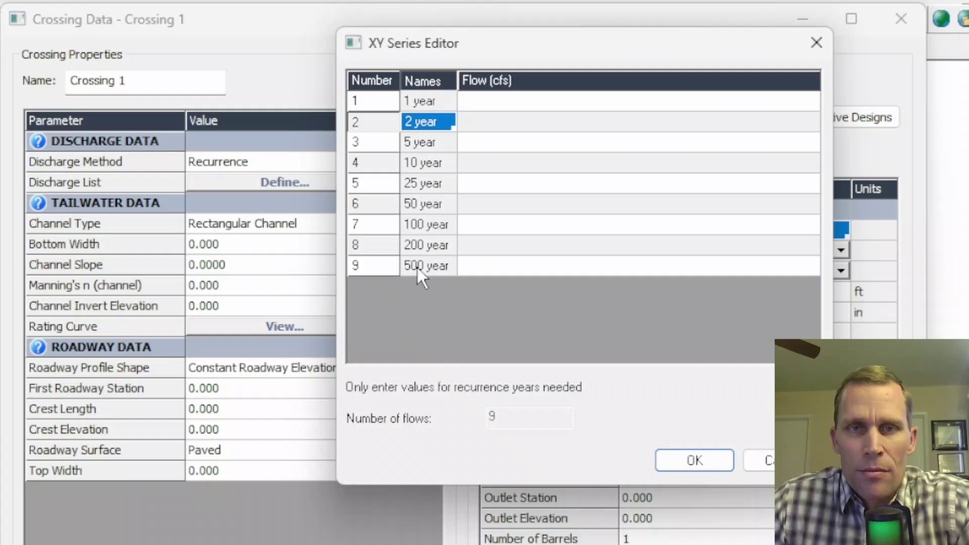
left_click(482, 101)
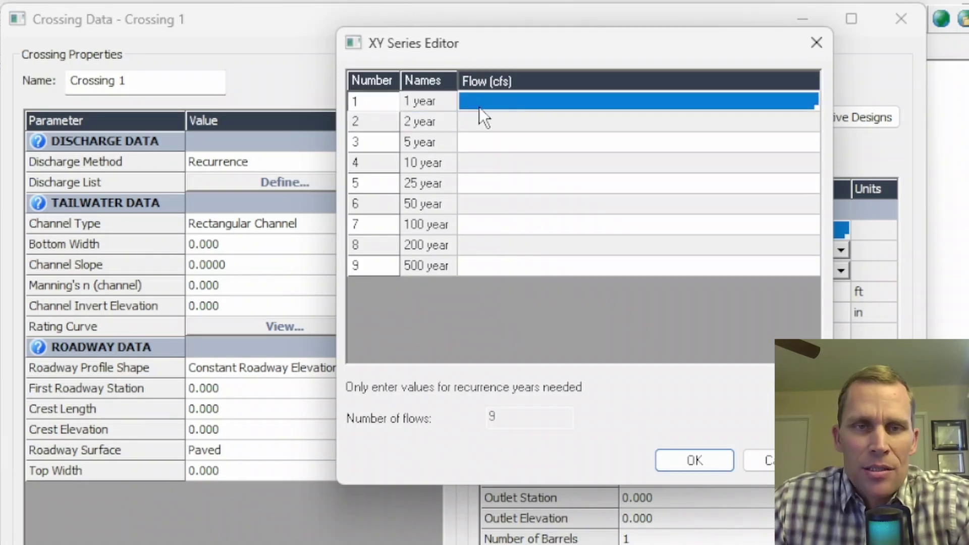
type("2.0")
left_click(494, 122)
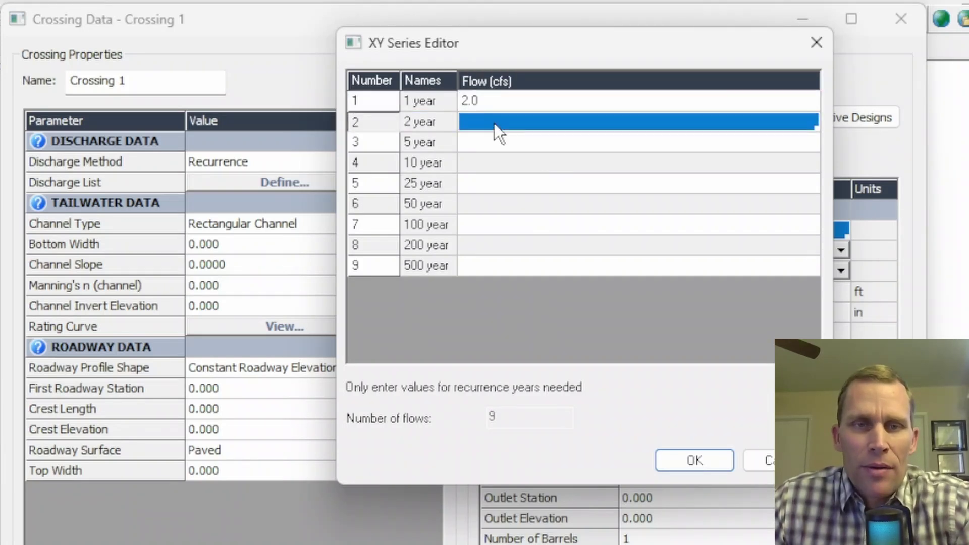
type("345.0")
left_click(489, 143)
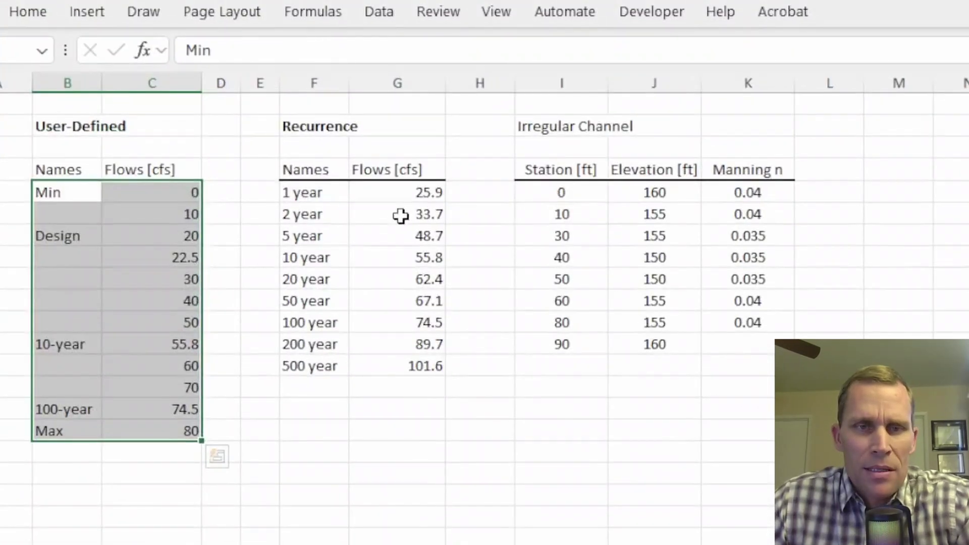
Paste the nine Excel flows, 25.9 to 101.6 cfs, into the Flow column and accept.
left_click_drag(414, 192, 411, 235)
left_click_drag(408, 276, 422, 367)
key("ctrl+c")
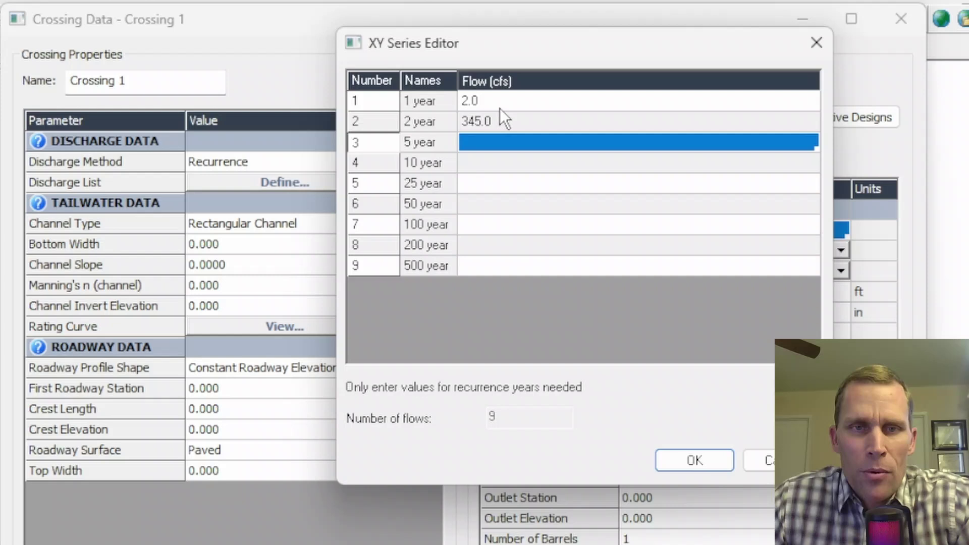
left_click_drag(500, 108, 502, 262)
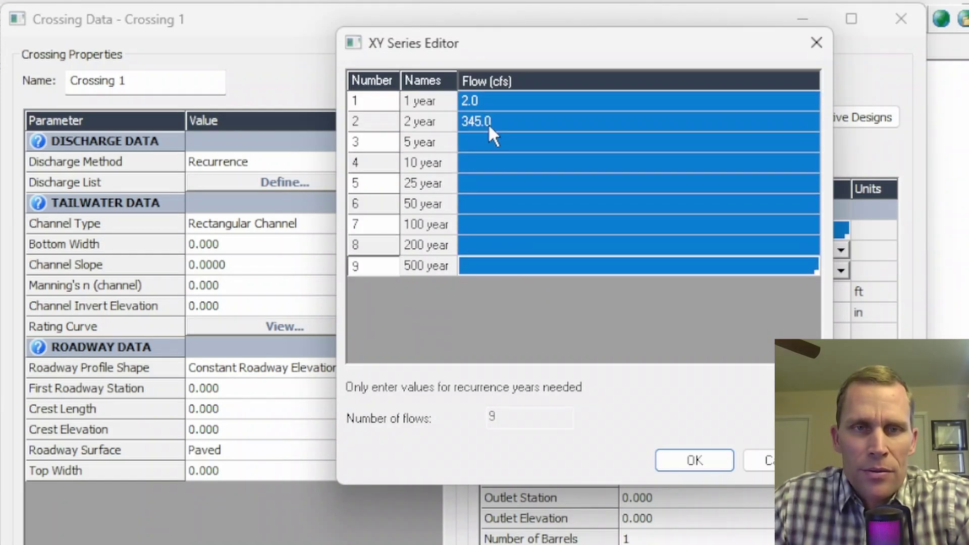
right_click(489, 98)
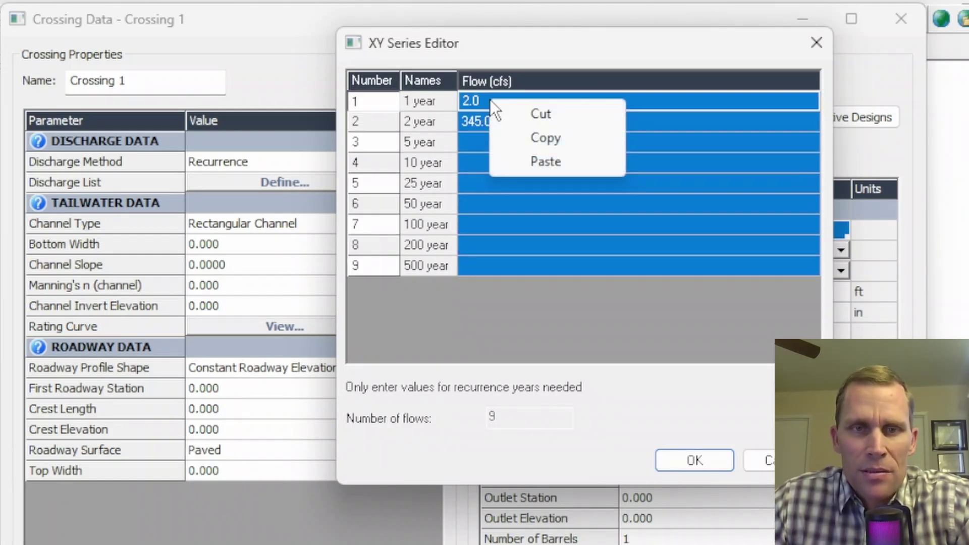
left_click(541, 160)
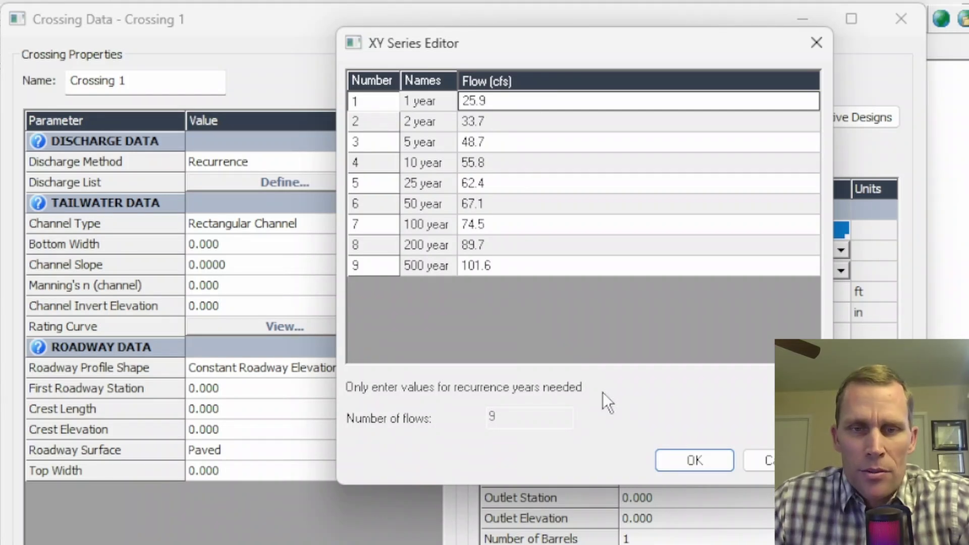
left_click(680, 461)
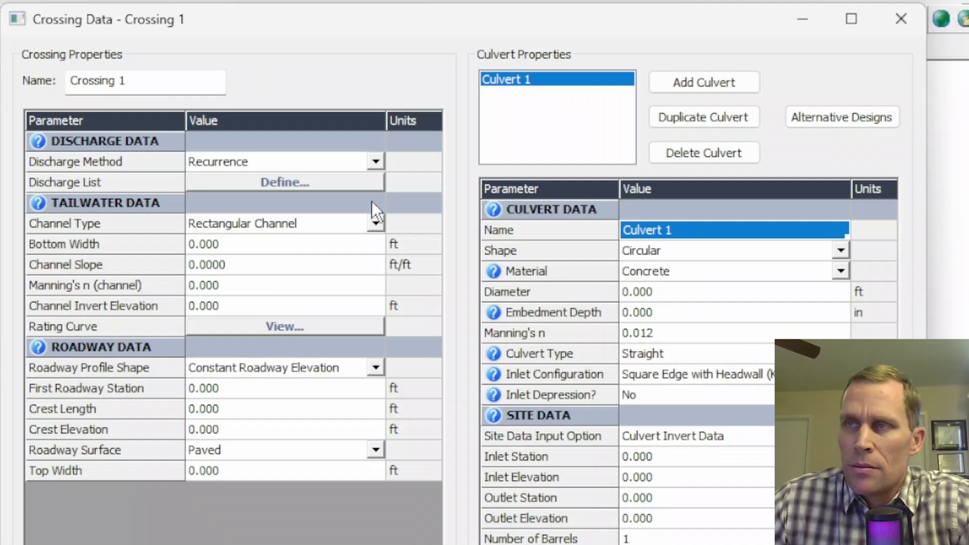
Set the discharge method back to Minimum, Design, and Maximum and close, ignoring errors.
left_click(364, 163)
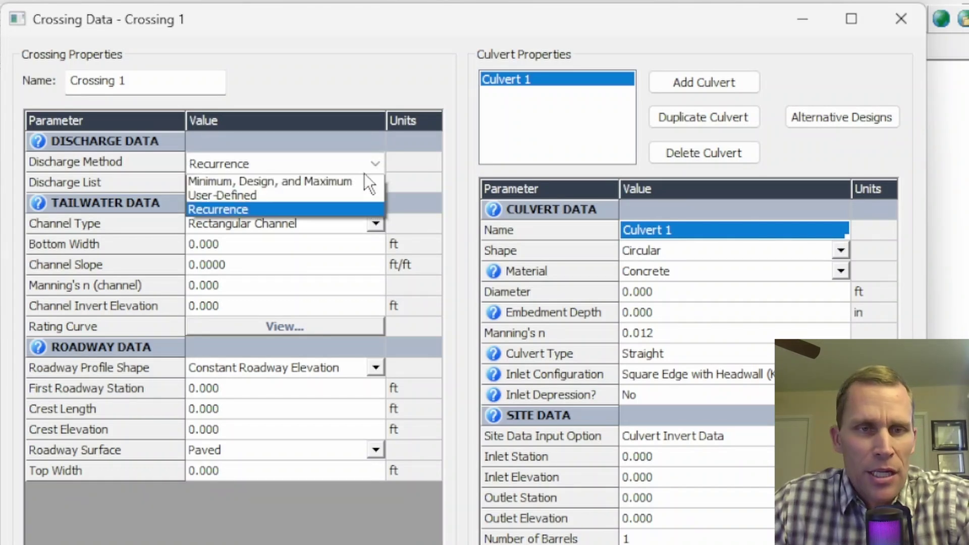
left_click(310, 184)
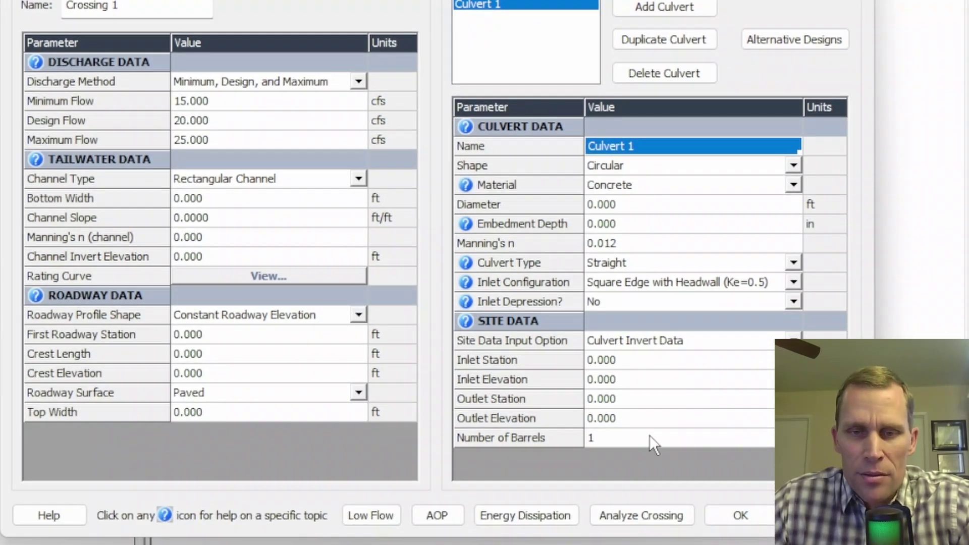
left_click(745, 516)
left_click(500, 458)
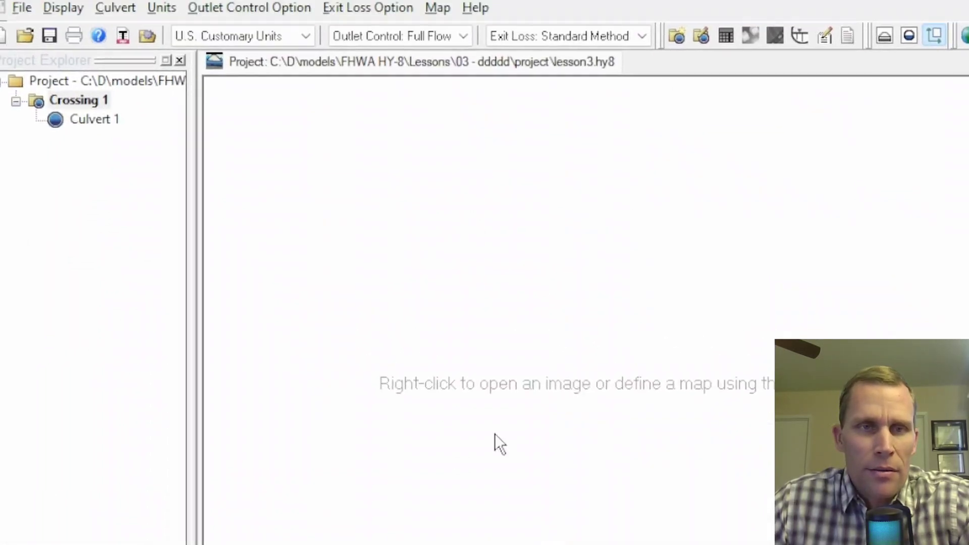
Switch units to SI, reopen and close Crossing 1's data, then return to U.S. Customary.
left_click(333, 81)
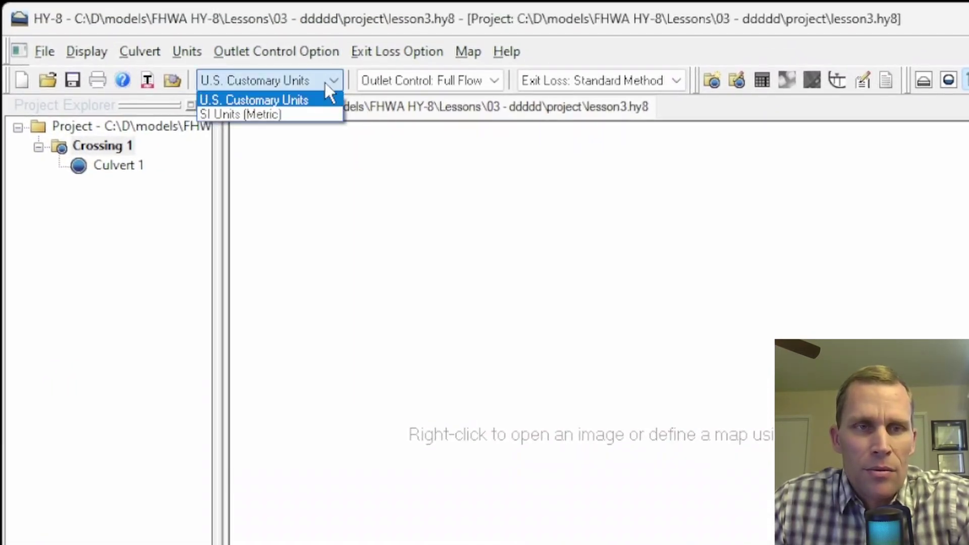
left_click(307, 116)
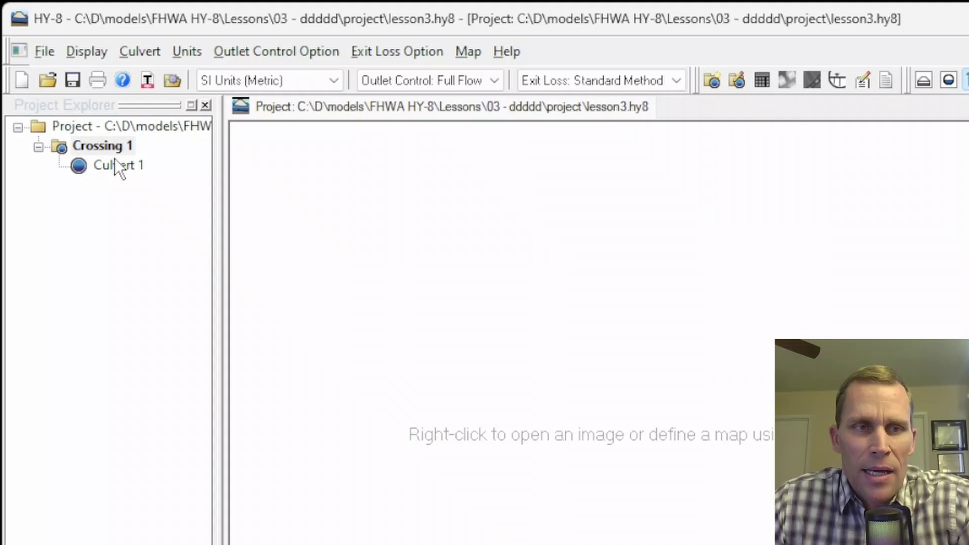
right_click(104, 148)
left_click(134, 160)
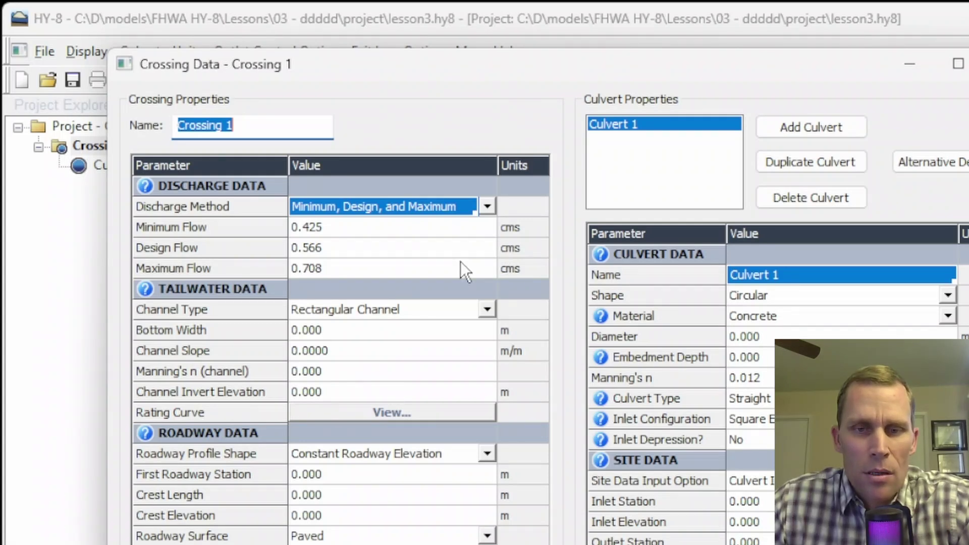
key("Return")
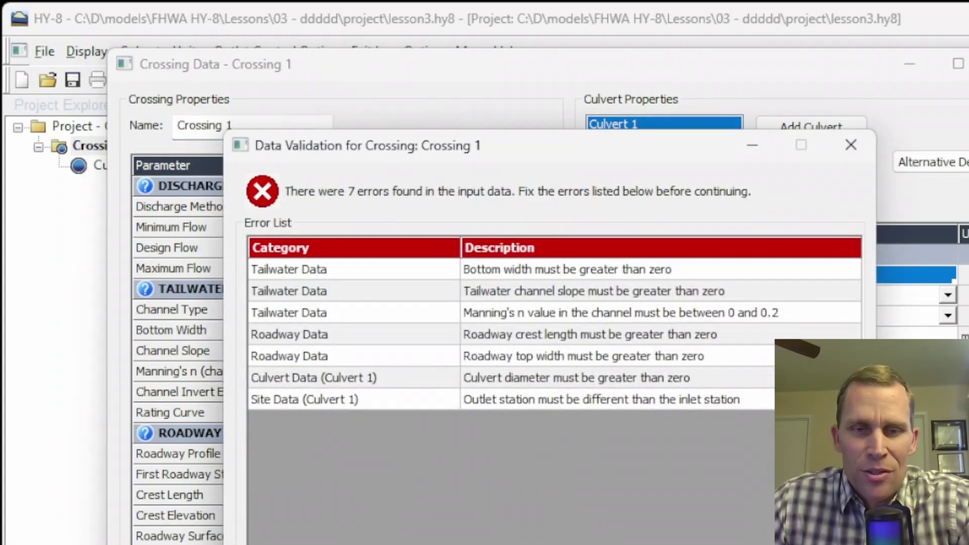
key("Return")
left_click(328, 81)
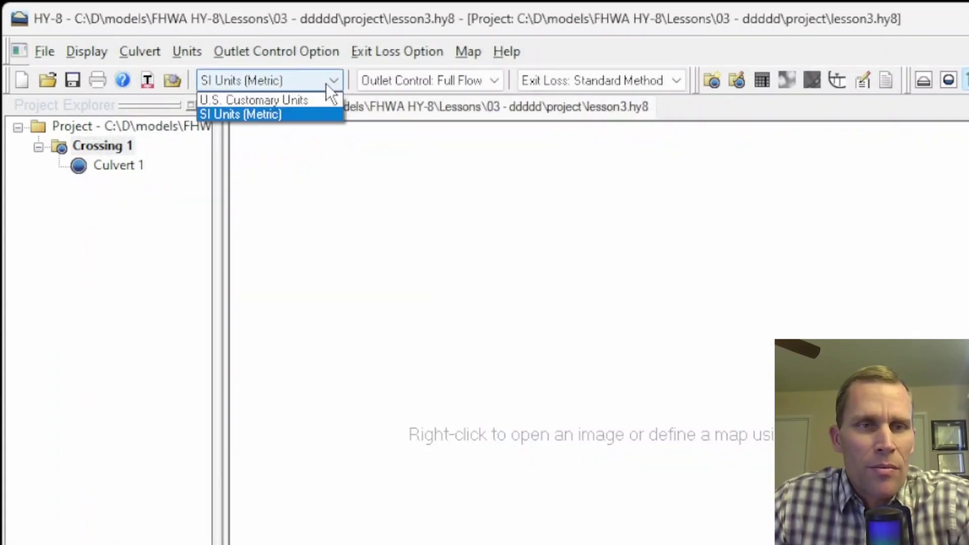
left_click(299, 95)
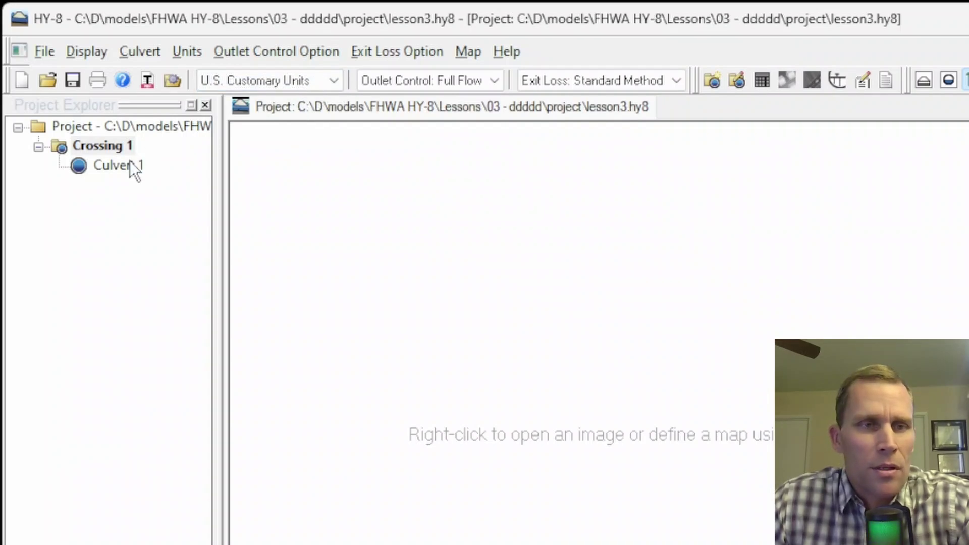
right_click(119, 147)
Open Crossing 1's data and keep Rectangular Channel as the tailwater channel type.
left_click(144, 164)
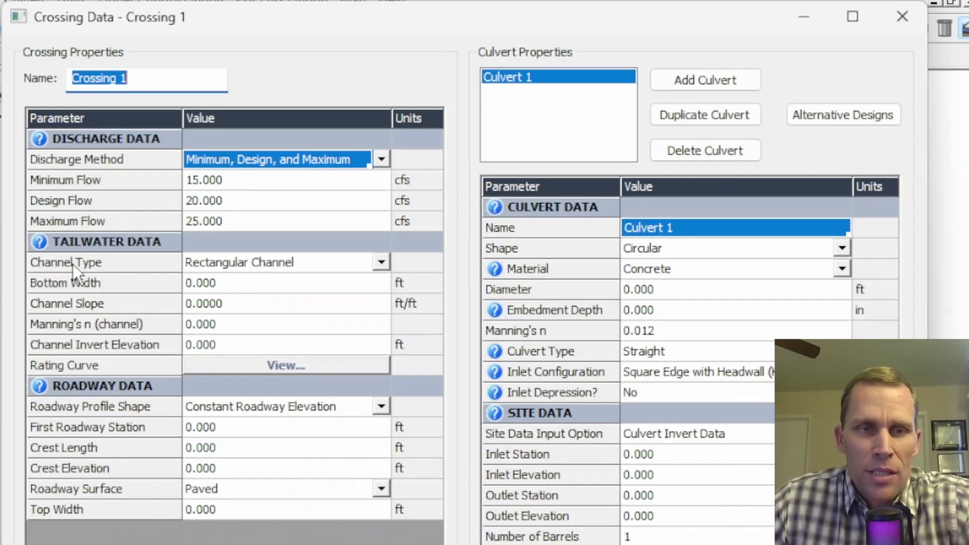
left_click(381, 263)
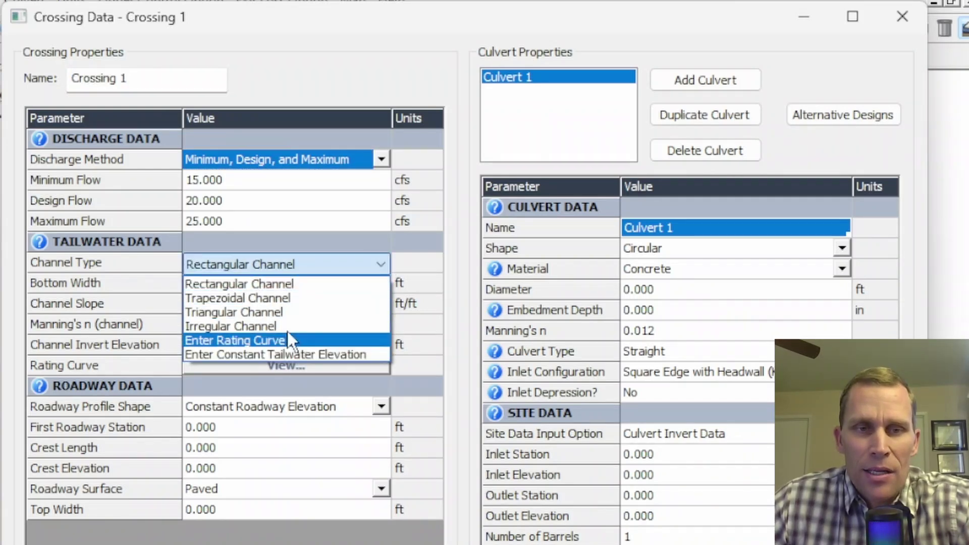
left_click(376, 263)
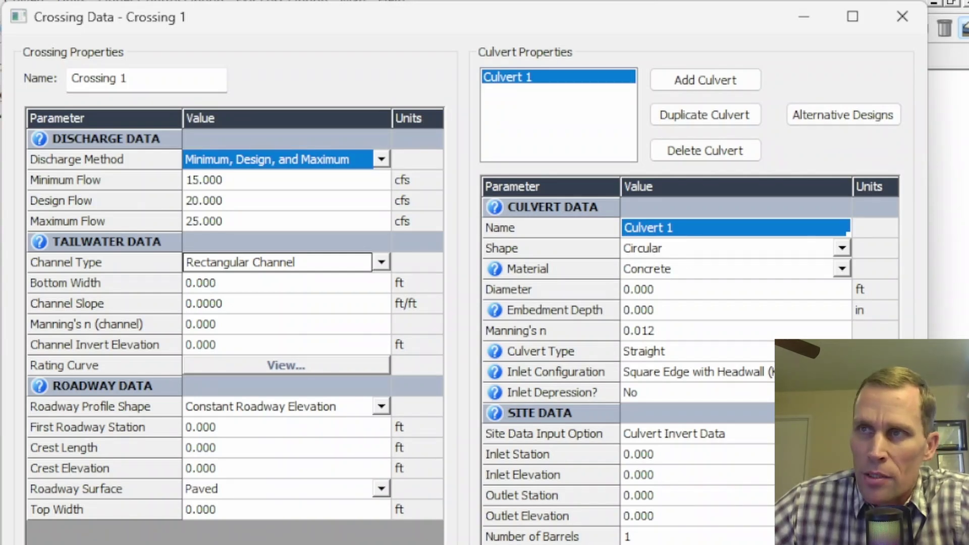
left_click(381, 262)
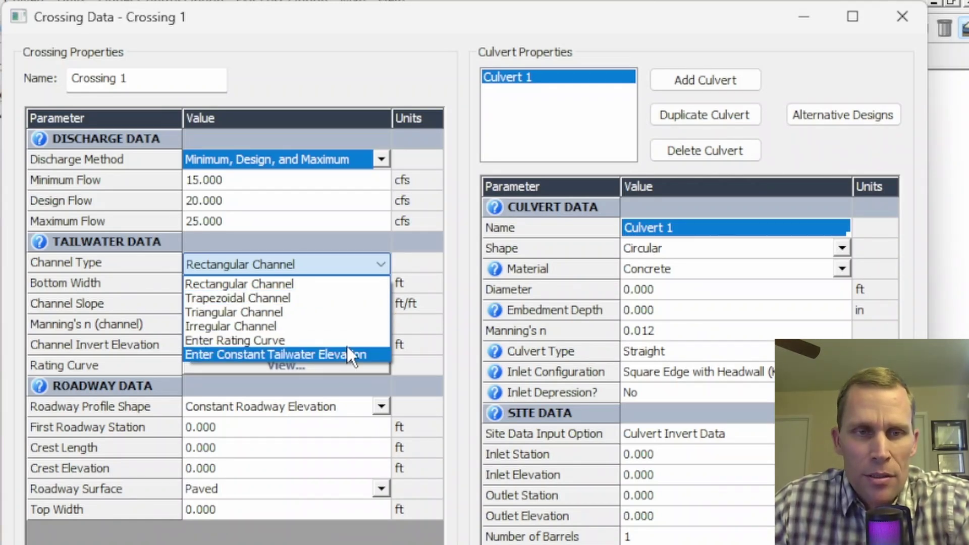
left_click(338, 282)
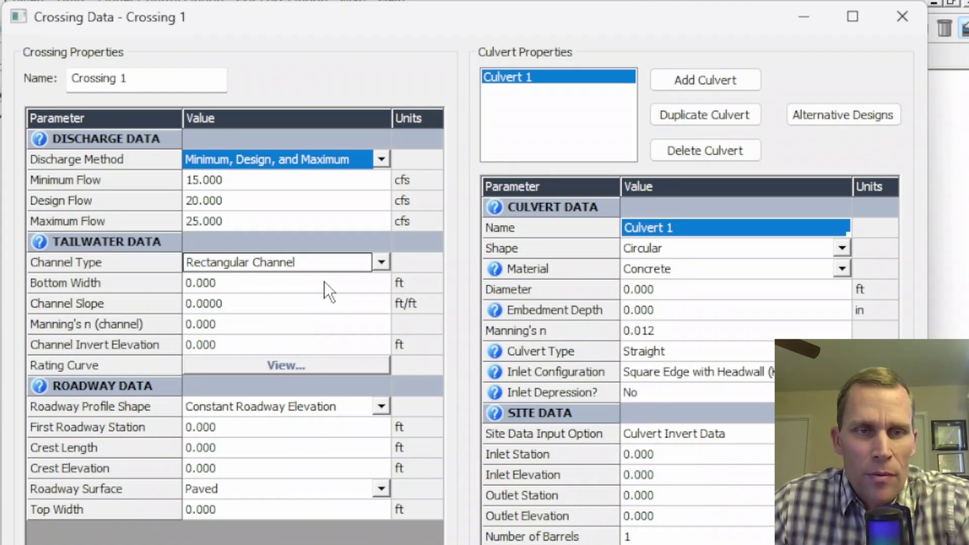
Enter bottom width 10 ft, slope 0.025, Manning's n 0.035 and invert elevation 150.
left_click(324, 282)
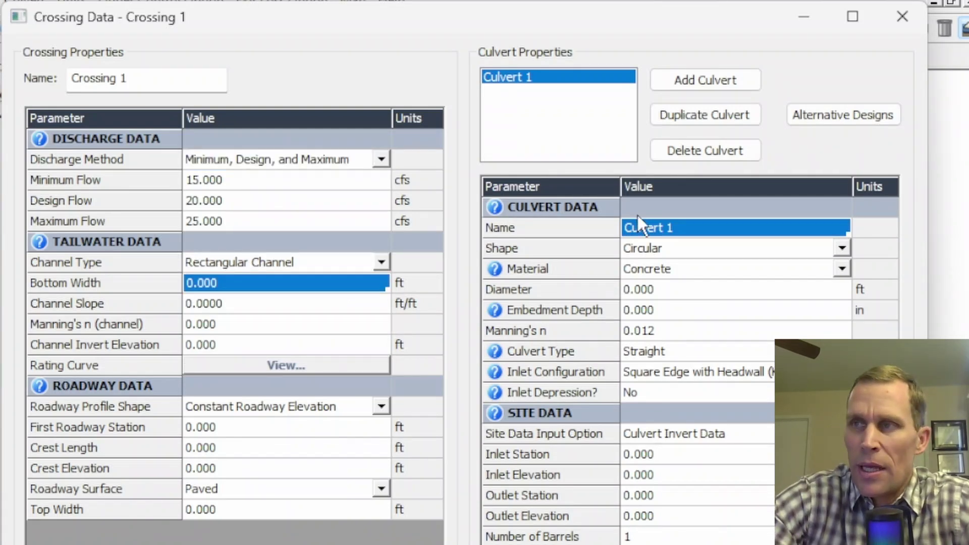
type("10")
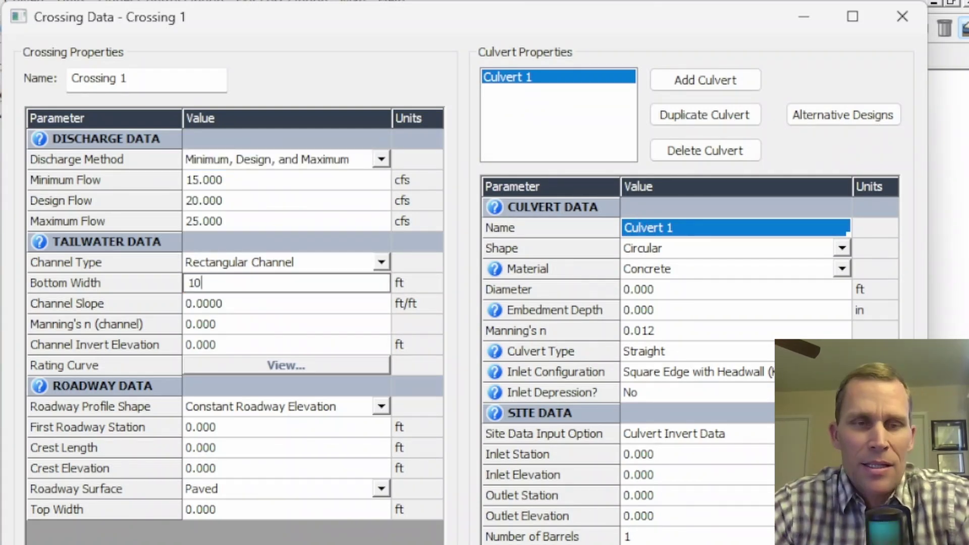
key("Tab")
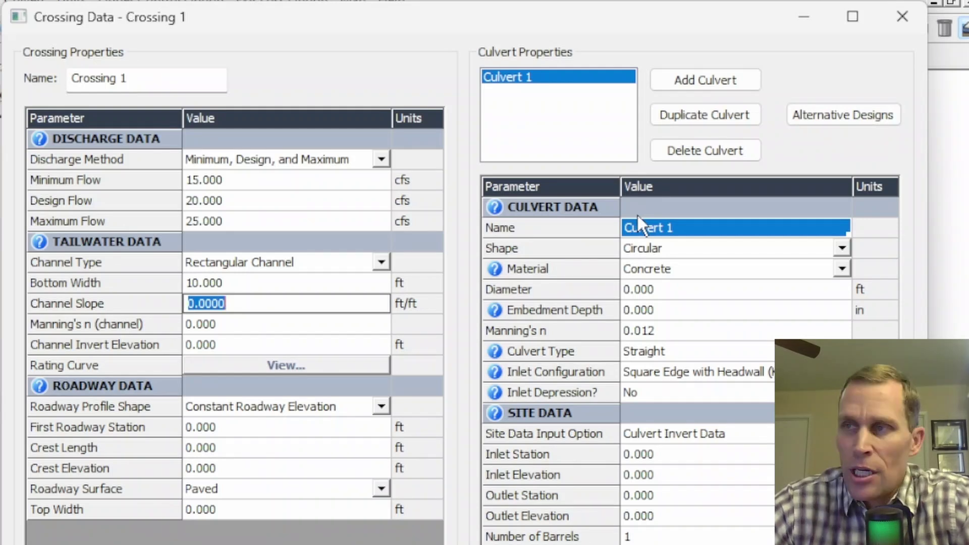
type("0.025")
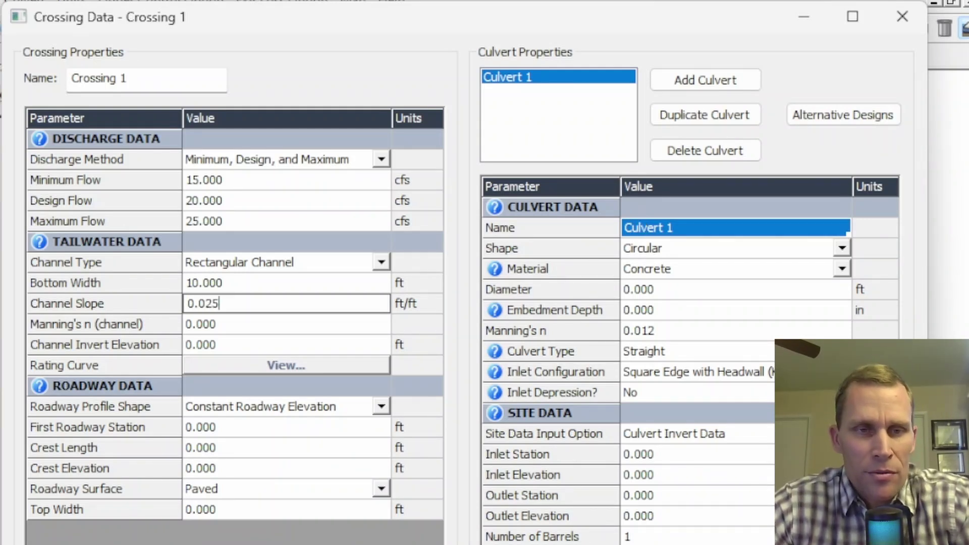
key("Tab")
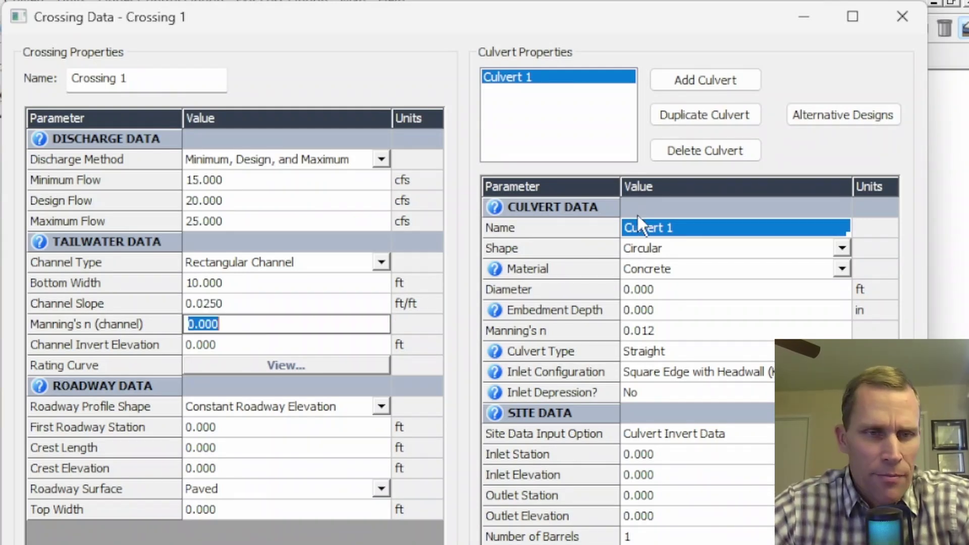
type("0.035")
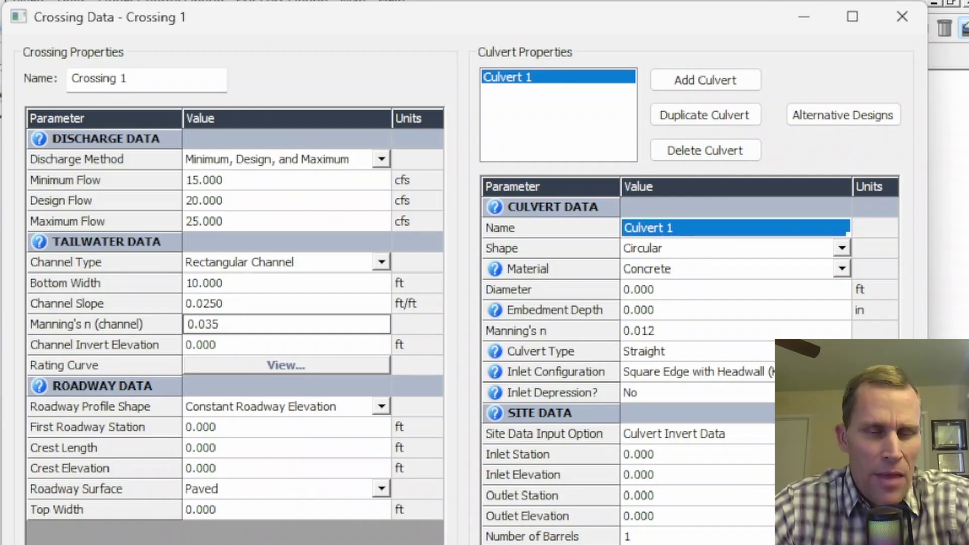
key("Tab")
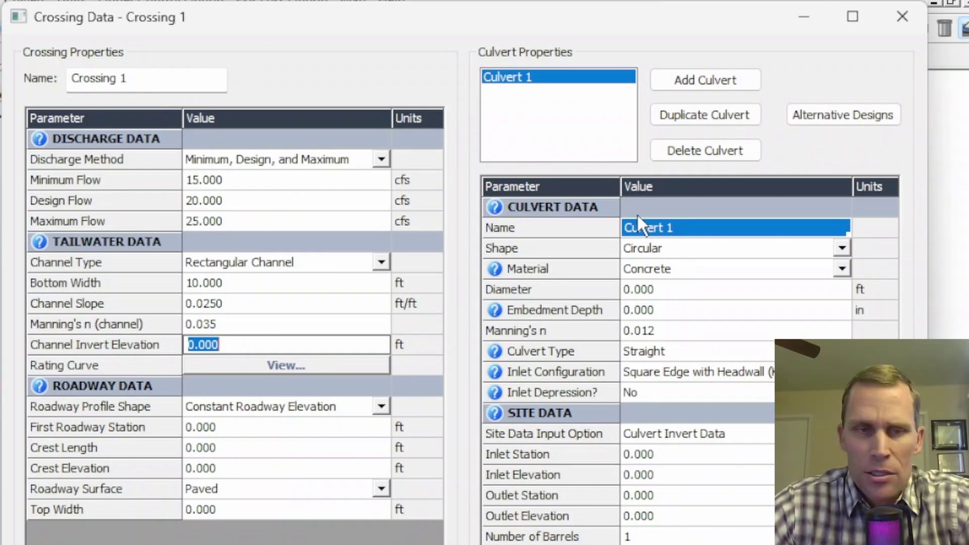
type("150")
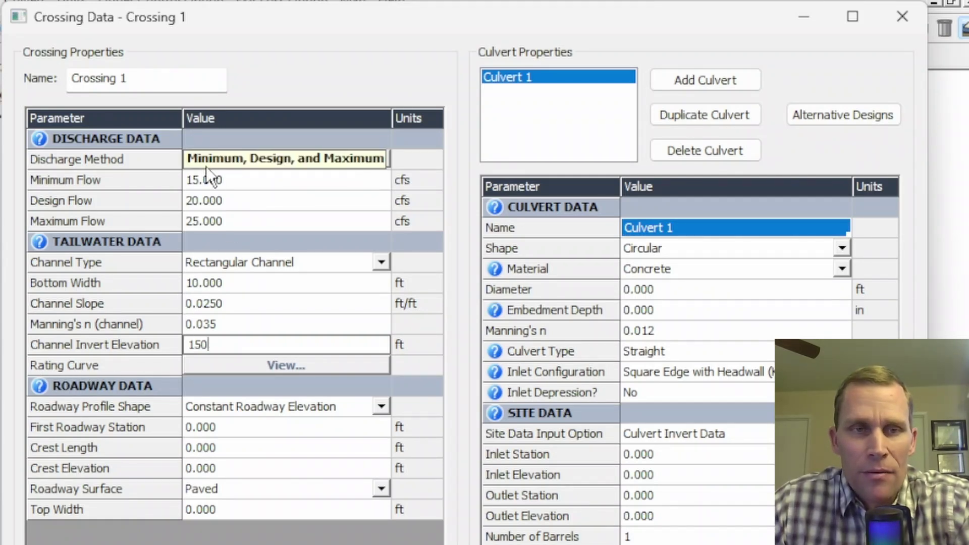
View the tailwater rating curve table and plot, elevations 150.420 to 150.578 ft for 15–25 cfs.
left_click(259, 371)
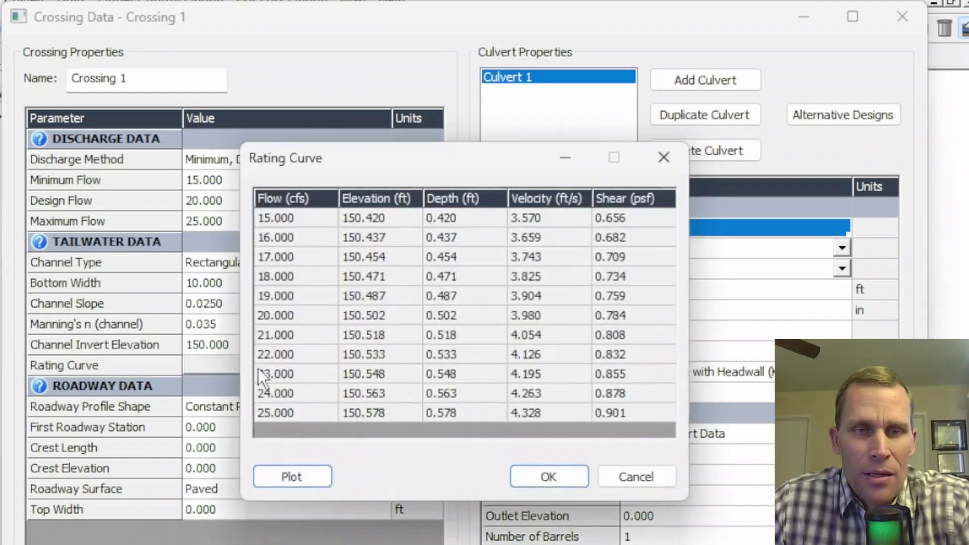
left_click_drag(346, 171, 432, 118)
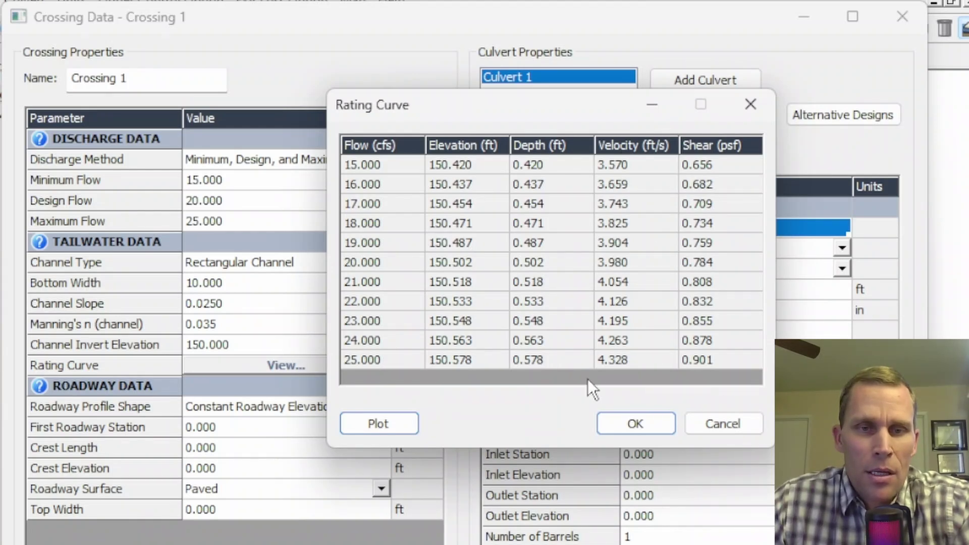
left_click(396, 425)
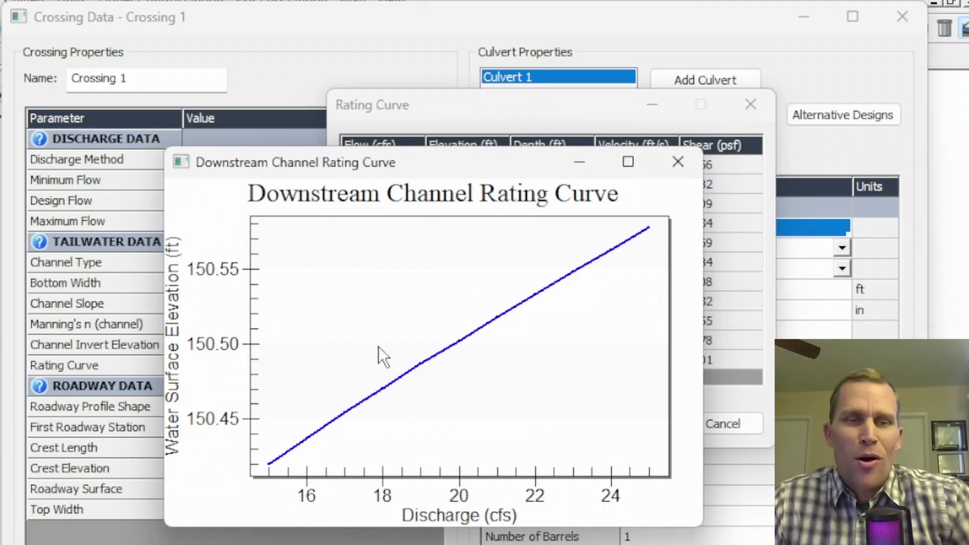
left_click_drag(374, 169, 538, 97)
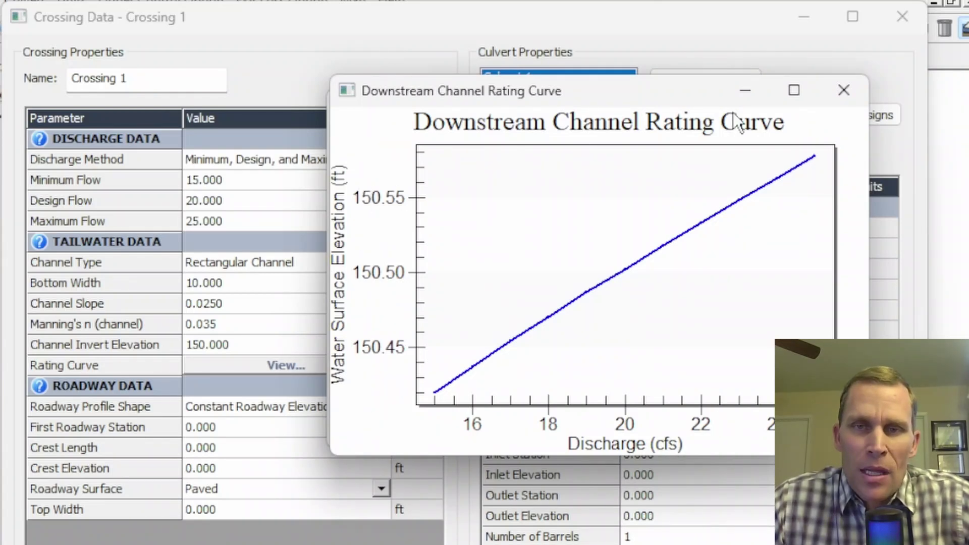
left_click(835, 101)
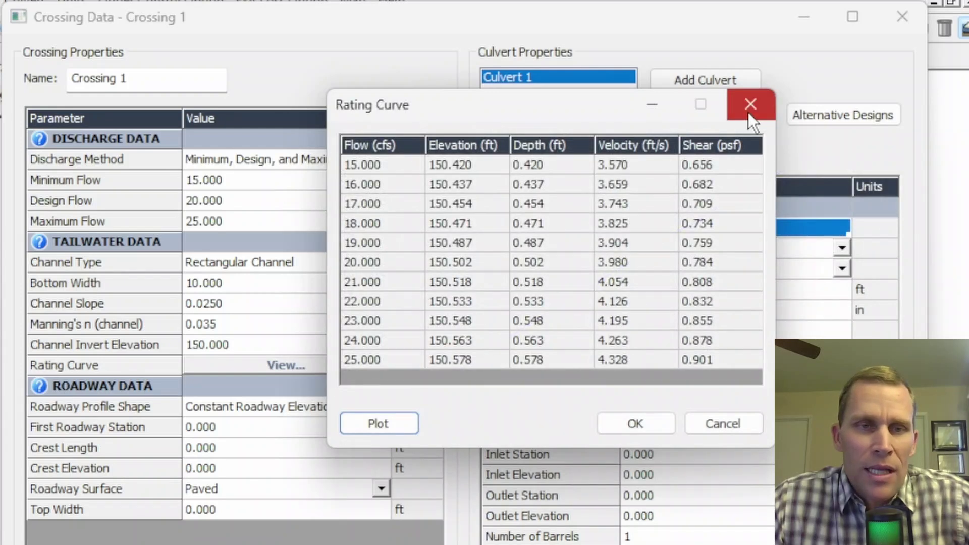
Close the rating table and set Minimum Flow to 0 and Maximum Flow to 100 cfs.
left_click(748, 106)
left_click(255, 180)
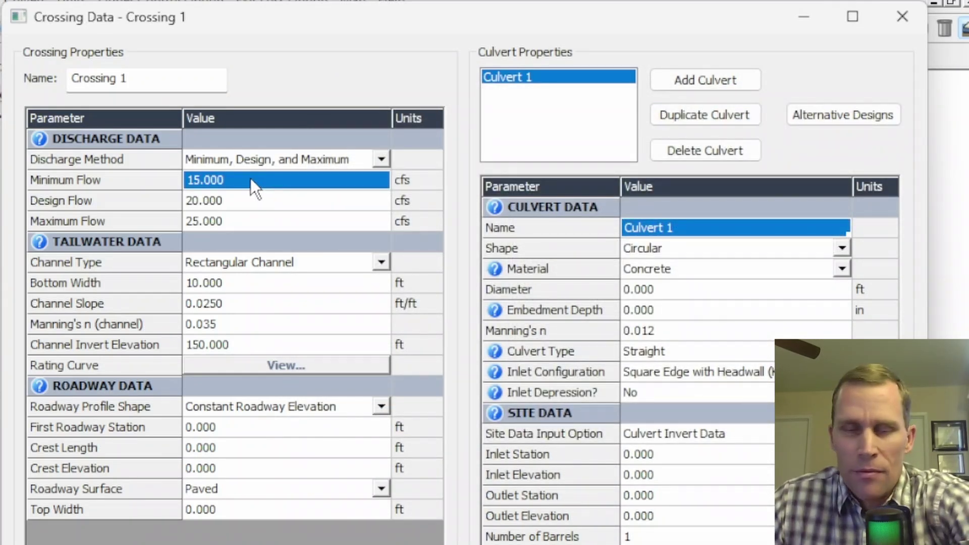
type("0")
left_click(230, 222)
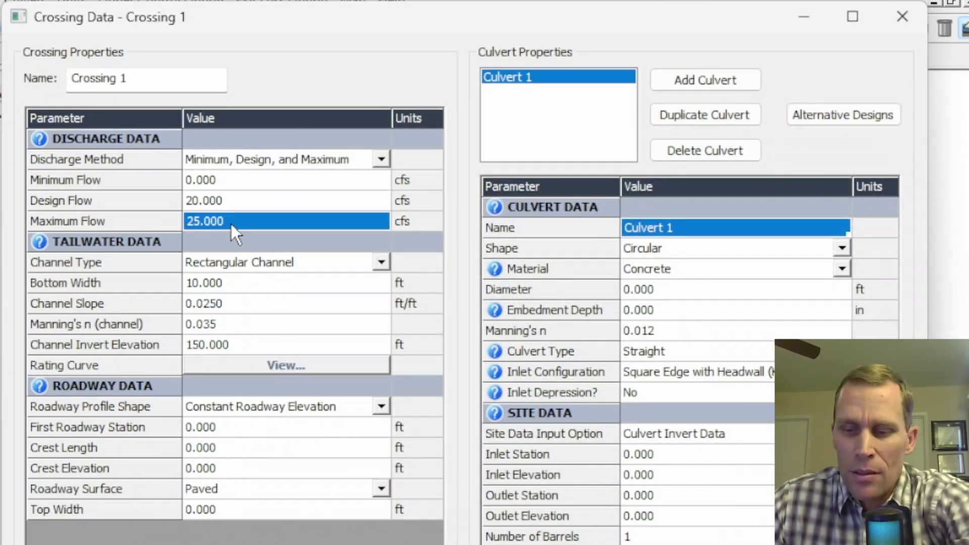
type("100")
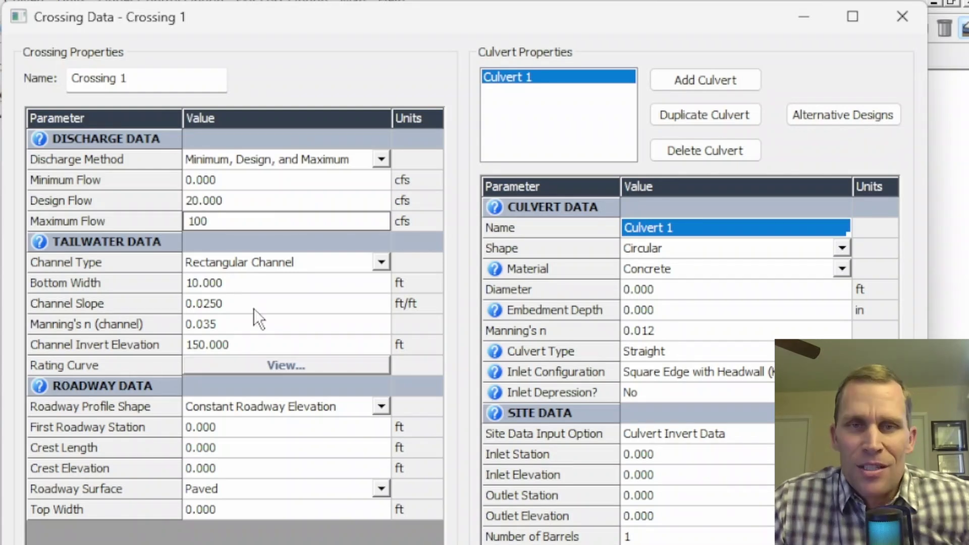
Replot the tailwater rating curve and check the table now spans 0 to 100 cfs.
left_click(276, 370)
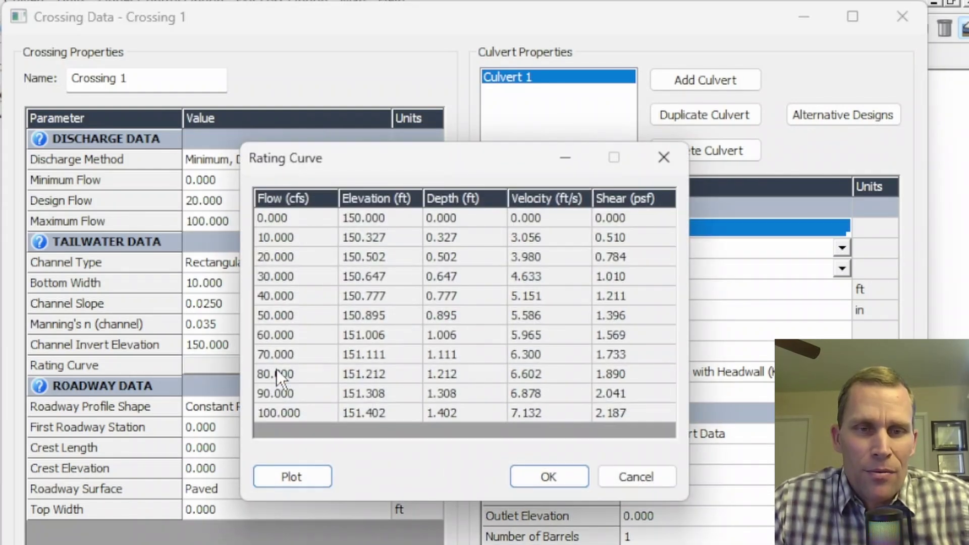
left_click(286, 477)
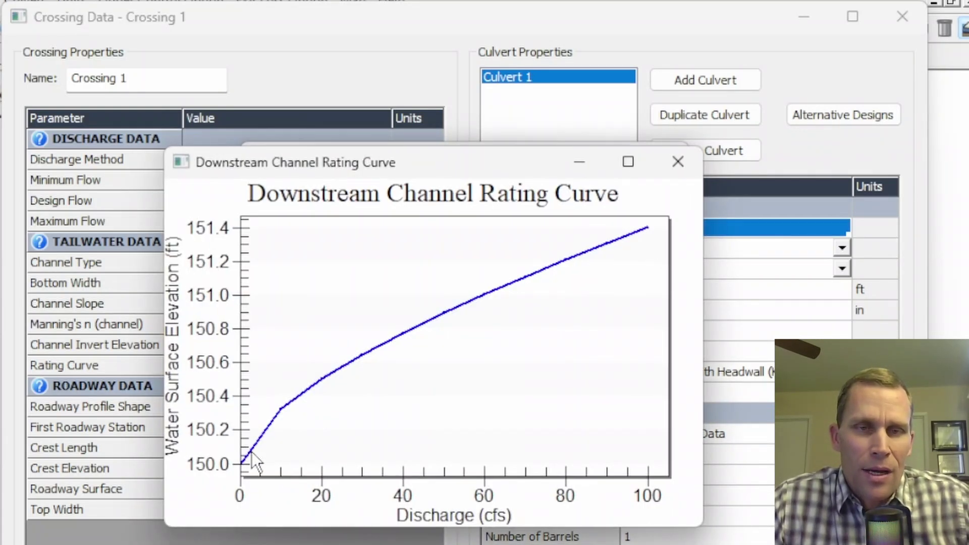
left_click_drag(374, 166, 491, 109)
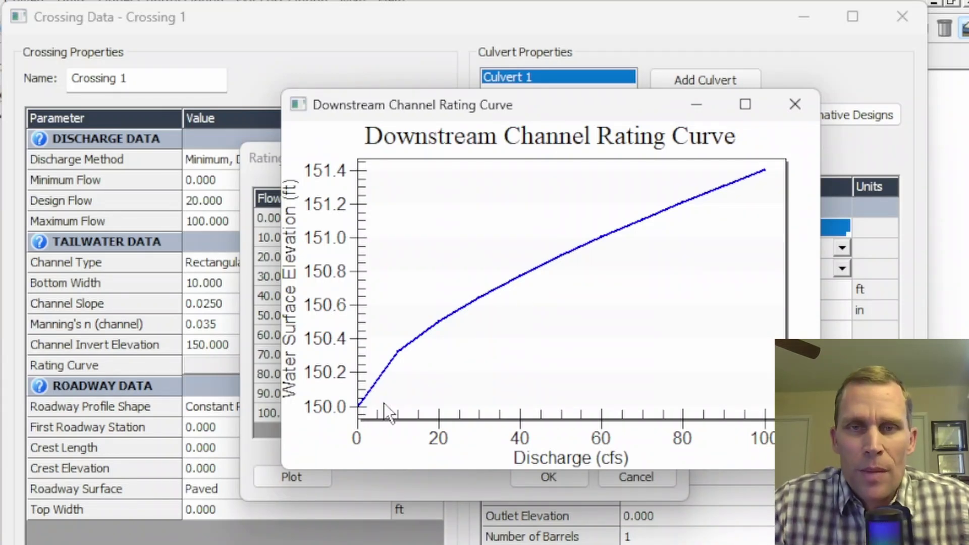
left_click(788, 106)
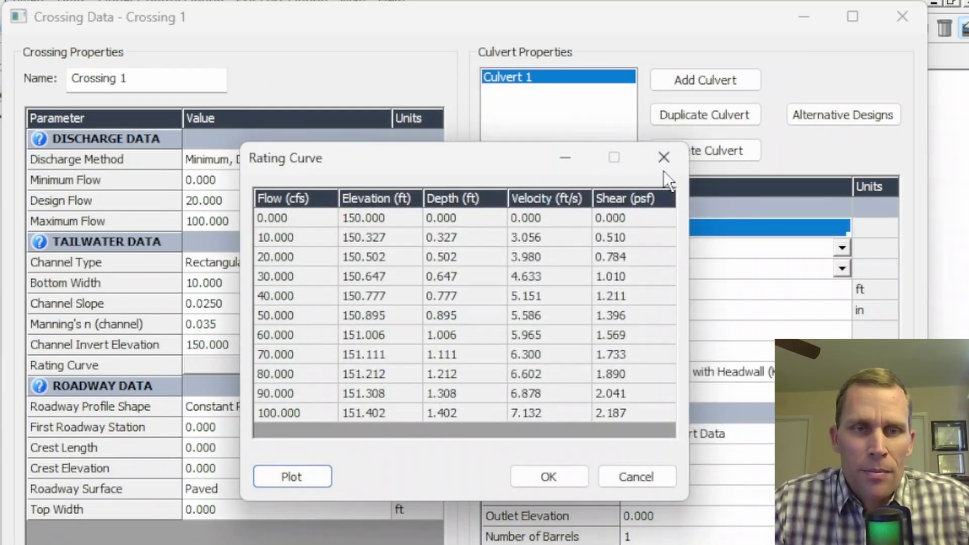
left_click(278, 216)
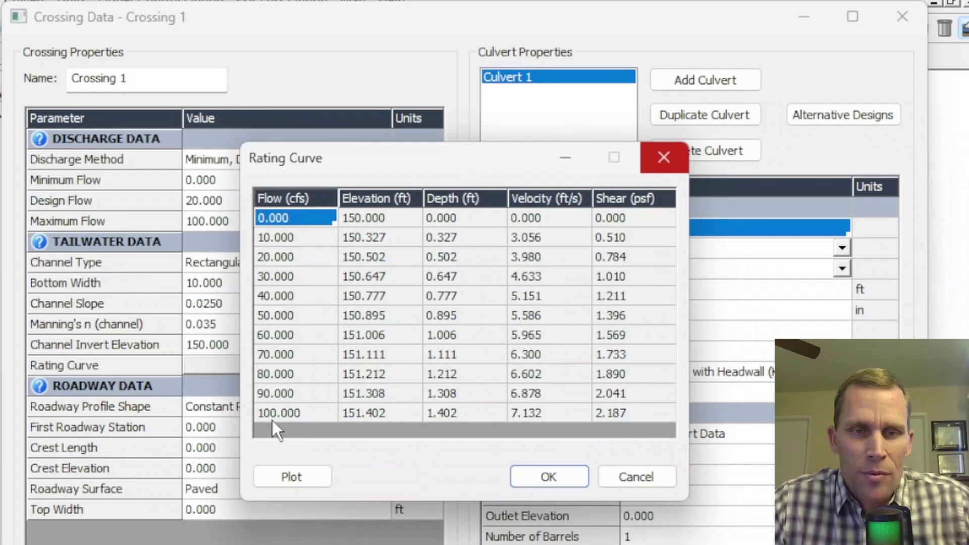
left_click(298, 413)
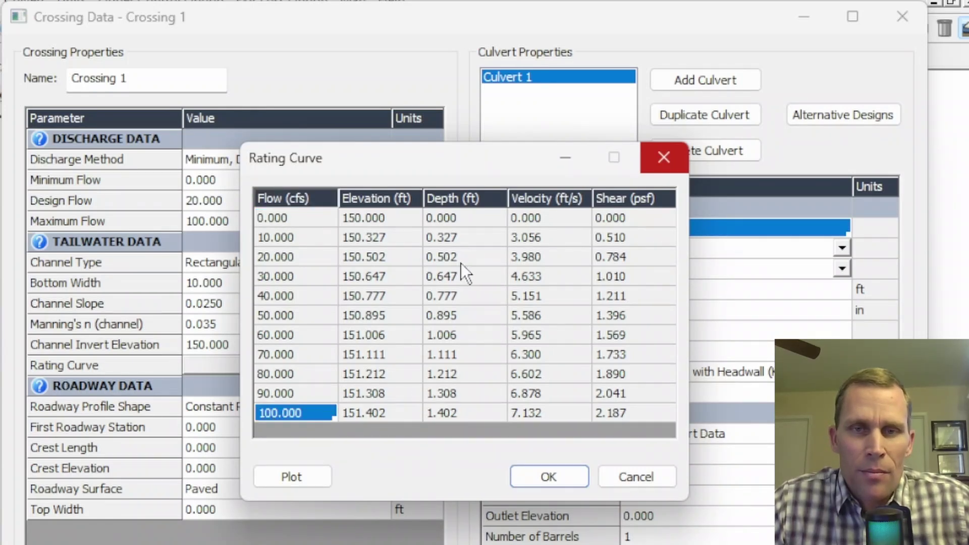
left_click(665, 162)
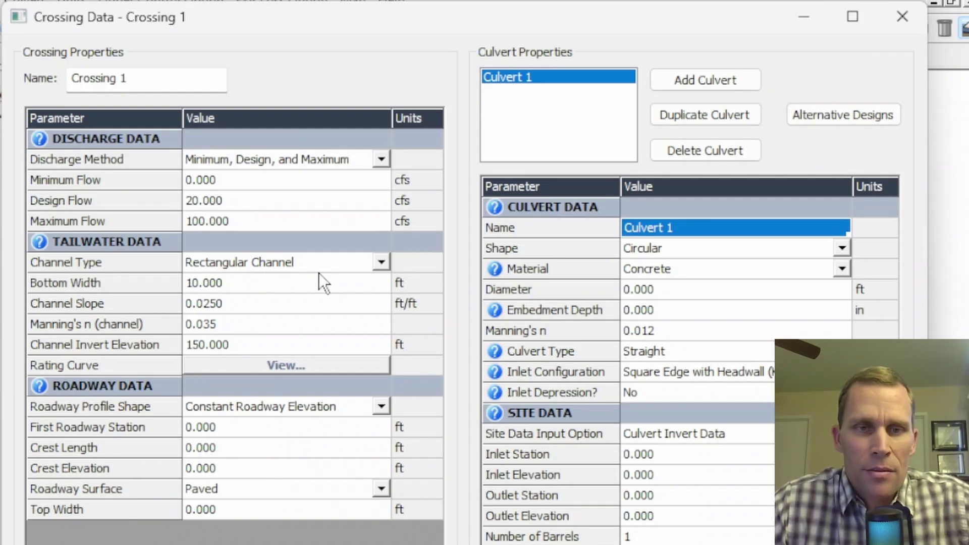
Try the Trapezoidal and Triangular channel types, then settle on Irregular Channel for the tailwater.
left_click(380, 269)
left_click(332, 296)
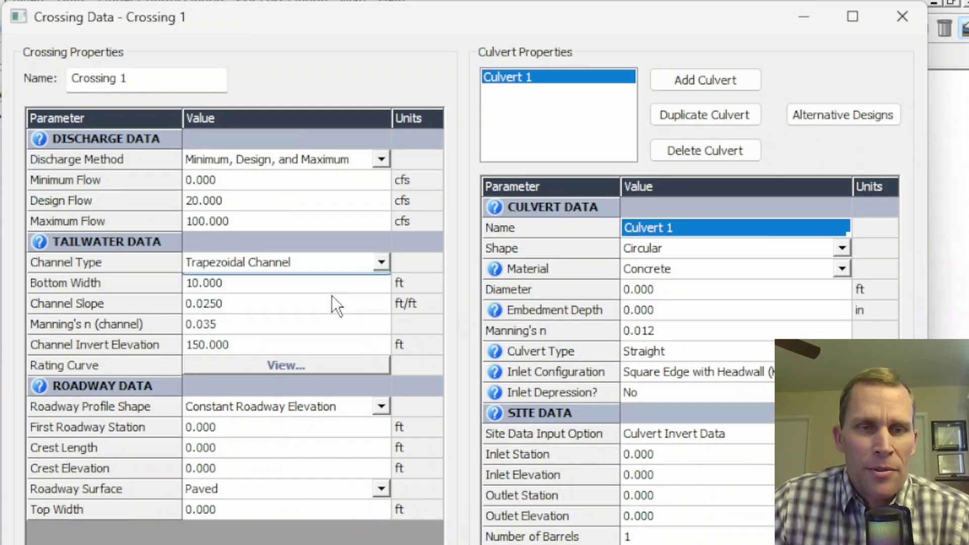
left_click(240, 304)
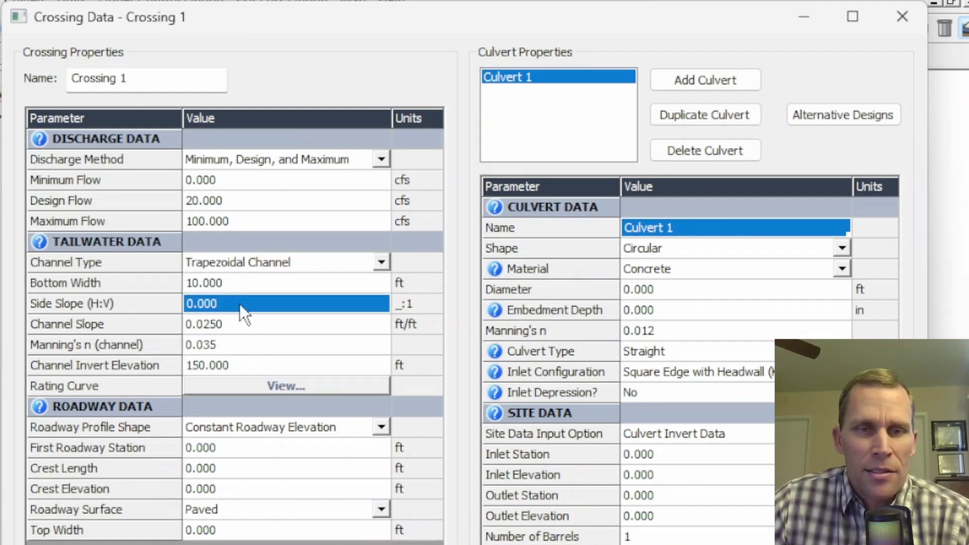
left_click(380, 262)
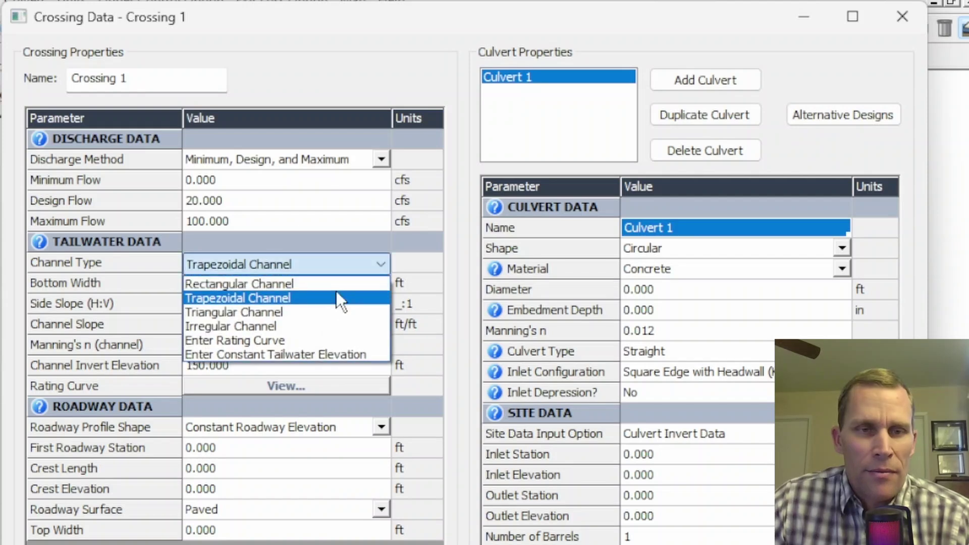
left_click(313, 311)
left_click(208, 285)
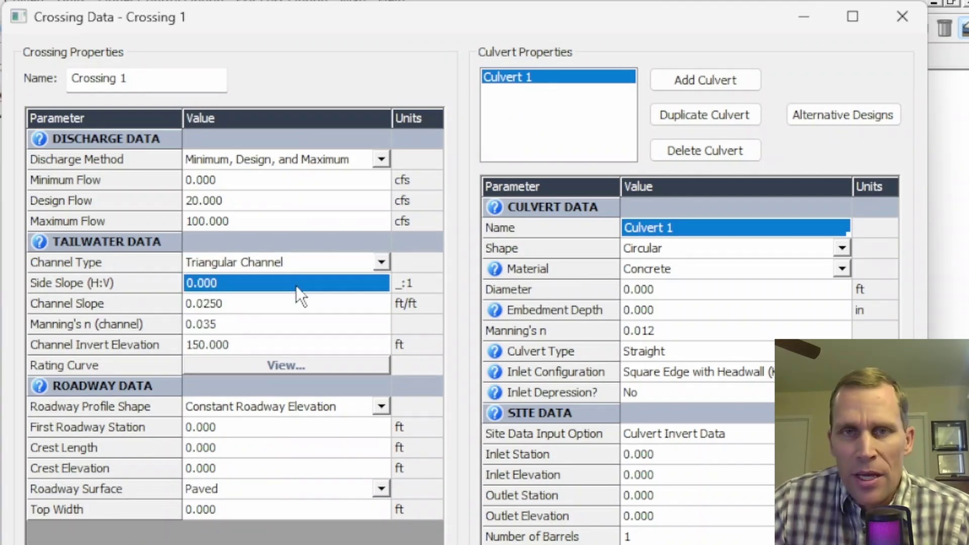
left_click(381, 263)
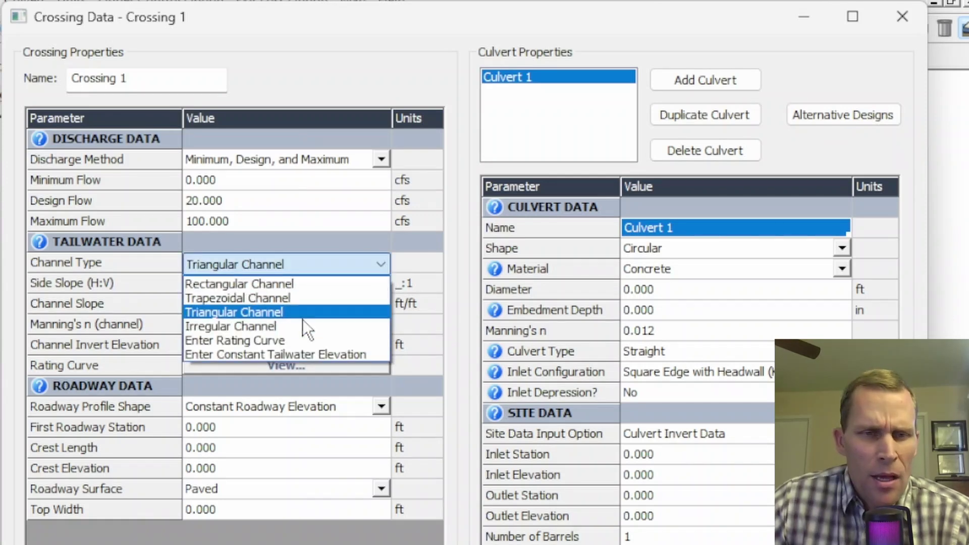
left_click(296, 327)
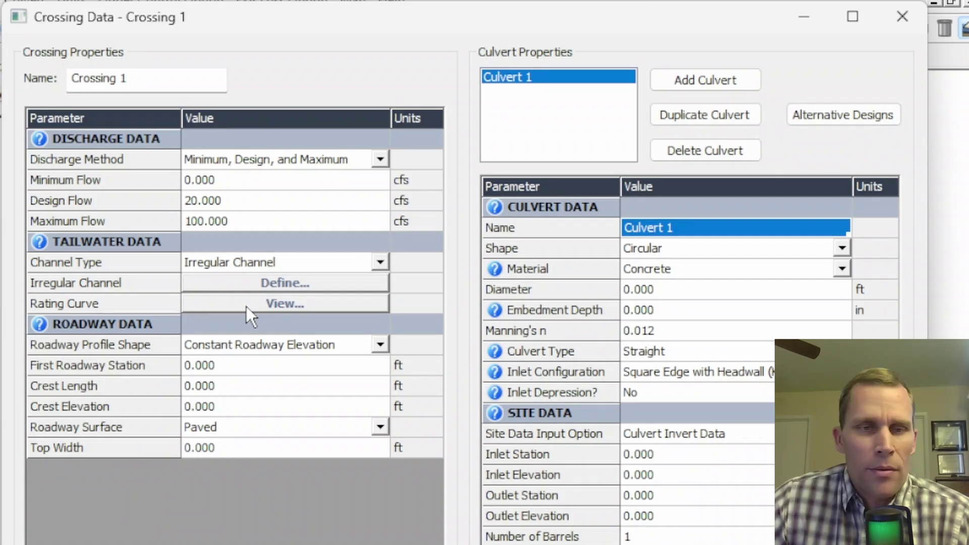
Open the irregular channel definition and set slope 0.01 ft/ft with 8 cross-section points.
left_click(263, 281)
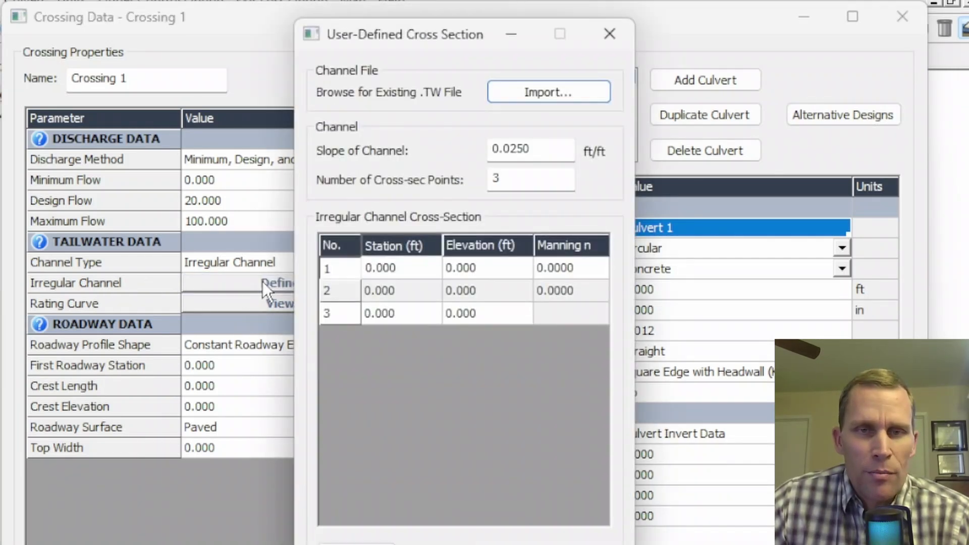
left_click_drag(437, 40, 385, 31)
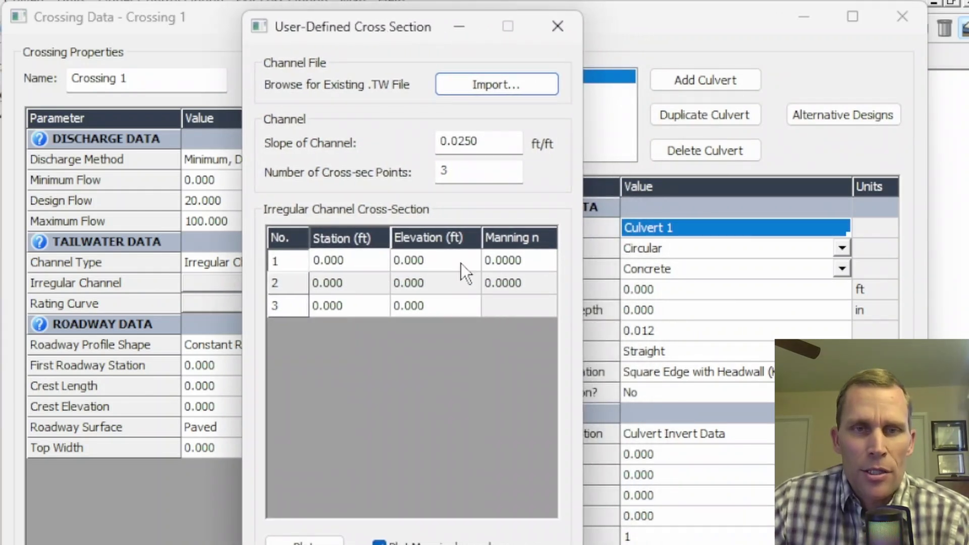
double_click(489, 144)
left_click_drag(494, 168, 416, 174)
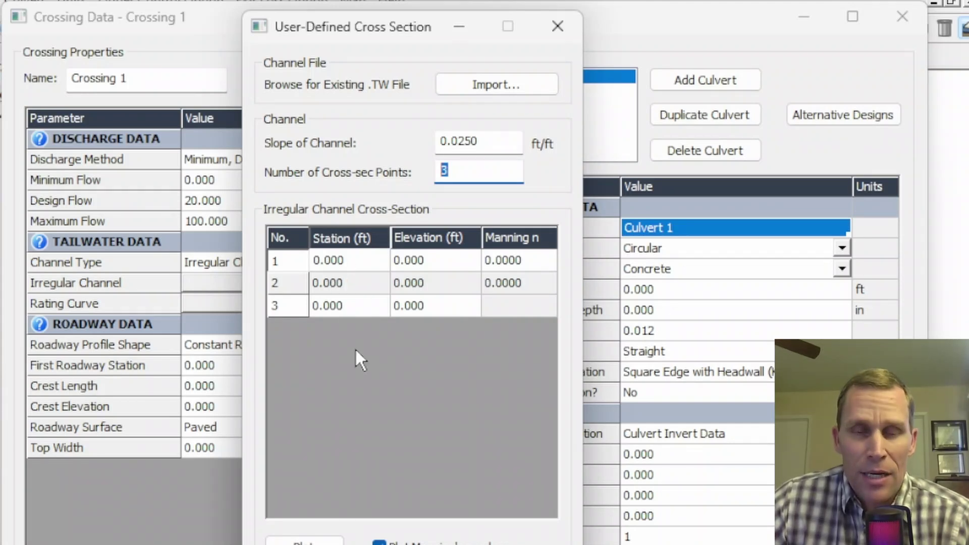
left_click_drag(457, 141, 493, 144)
type("1")
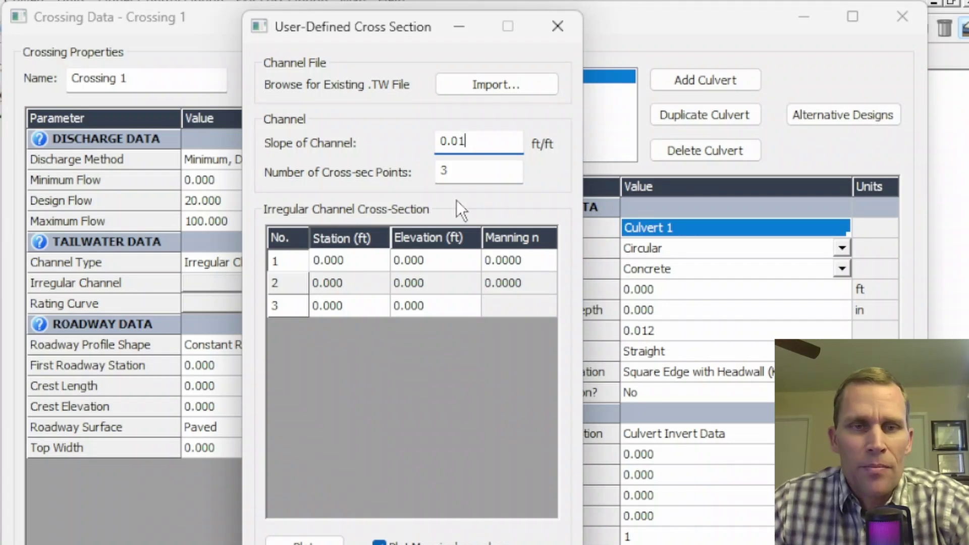
left_click_drag(461, 170, 408, 171)
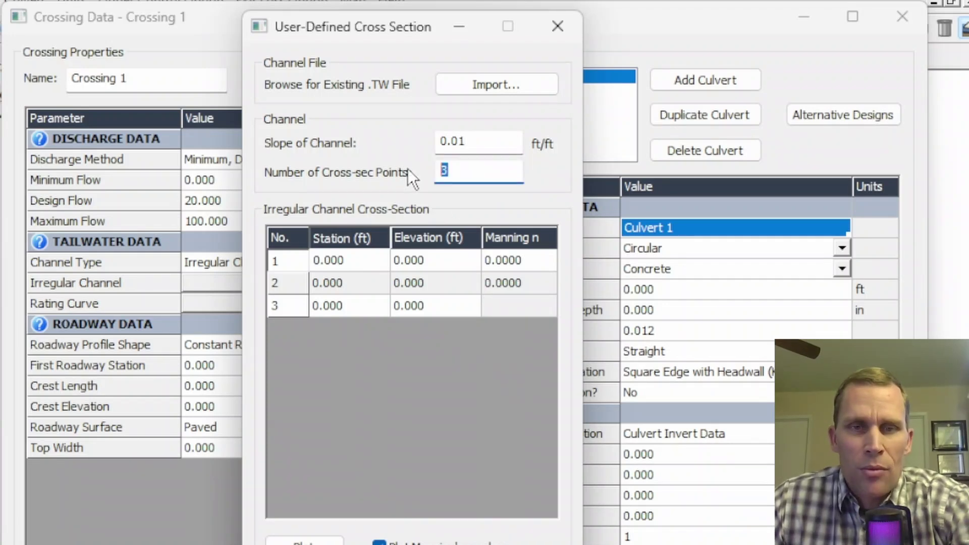
type("8")
key("Tab")
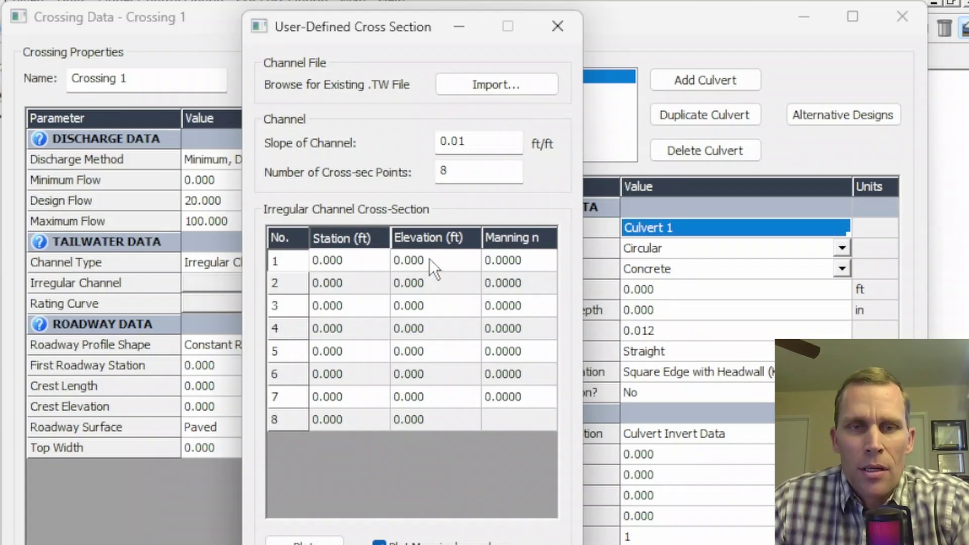
Copy the spreadsheet's station, elevation and Manning n data and select the editor's table.
left_click(523, 262)
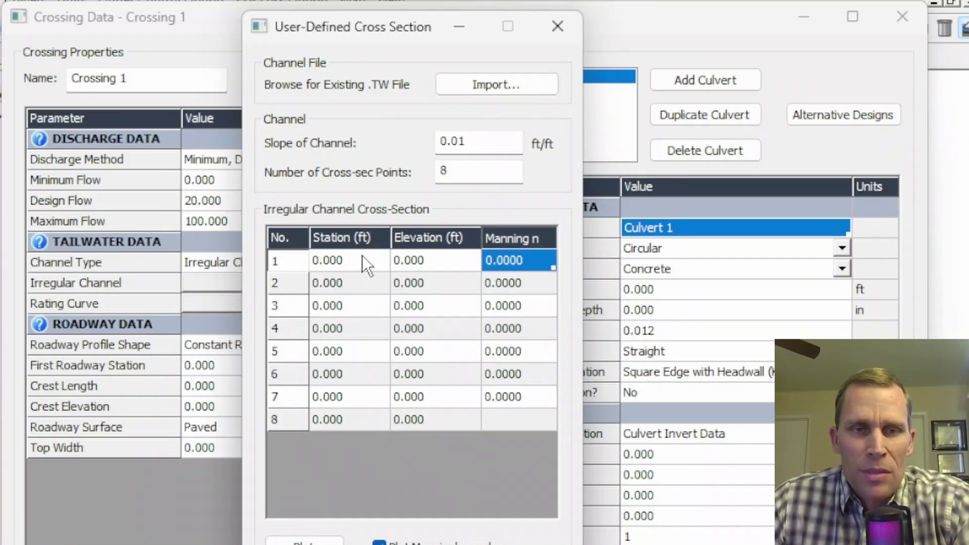
left_click(343, 262)
left_click(361, 281)
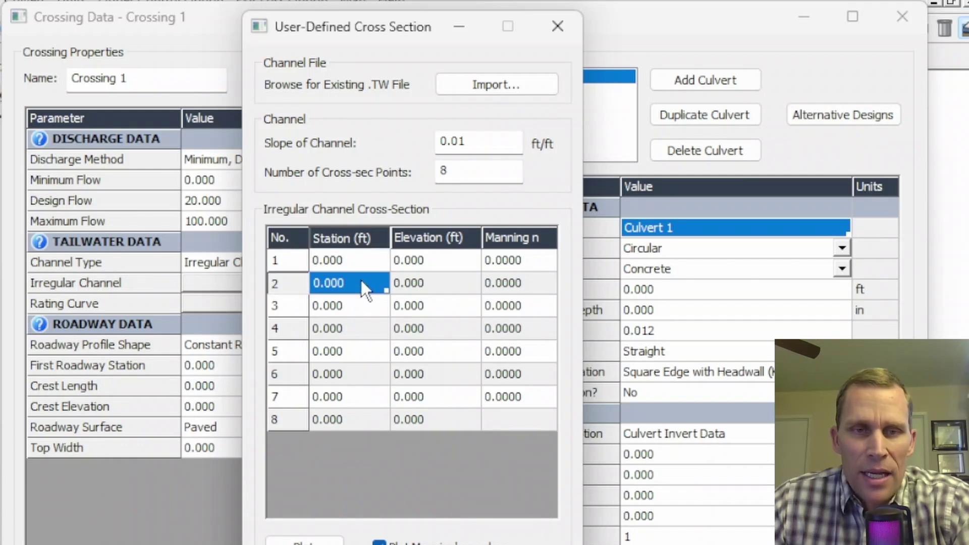
left_click(513, 423)
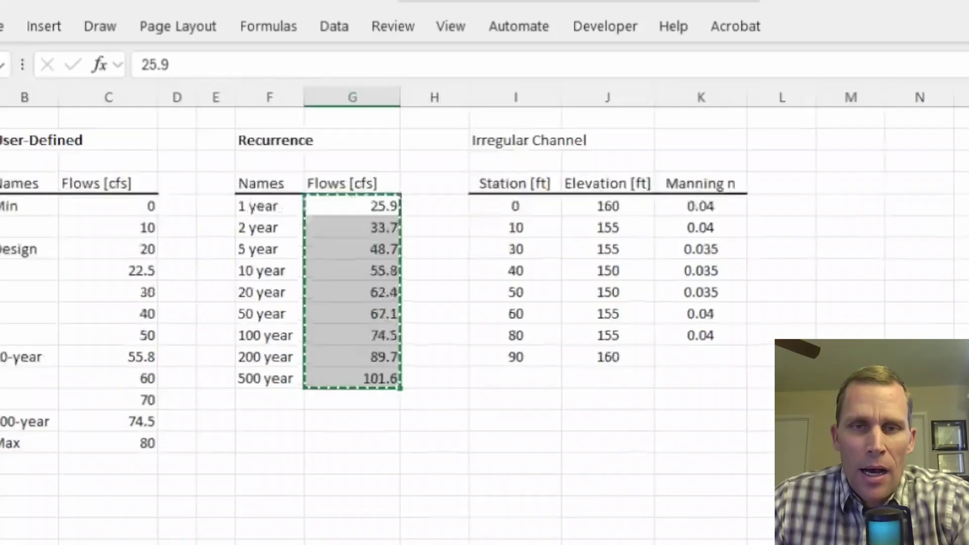
left_click_drag(517, 205, 702, 356)
key("ctrl+c")
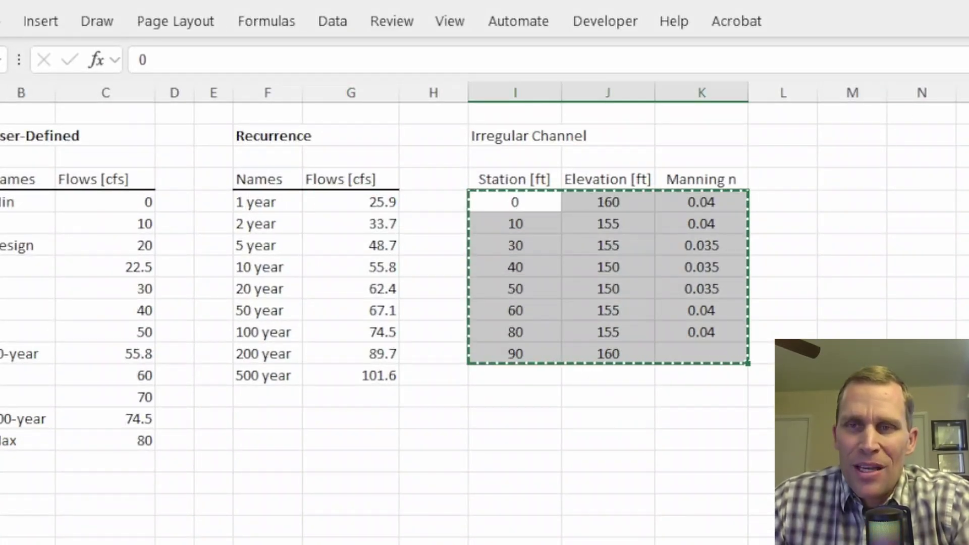
key("alt+Tab")
left_click_drag(343, 263, 505, 396)
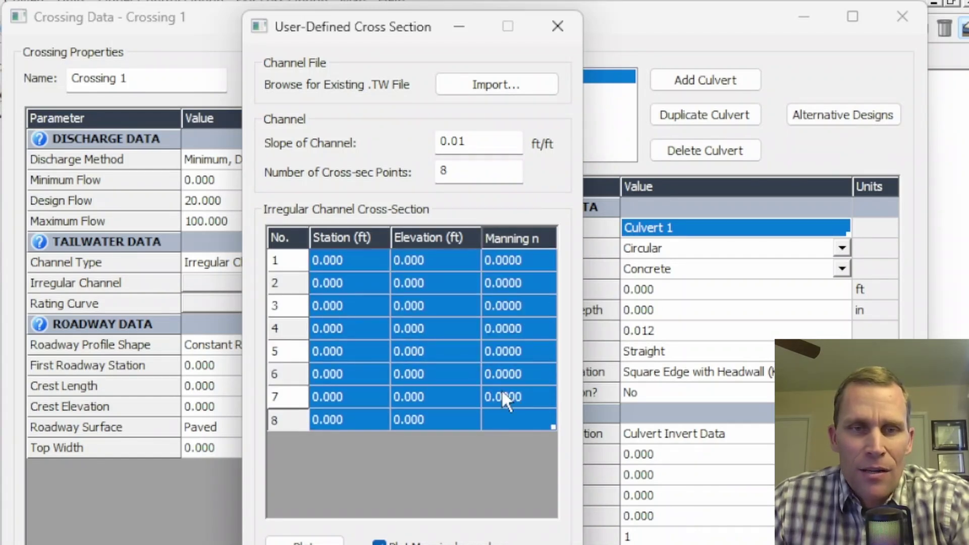
Paste the 8 channel points into the table and plot the cross-section without Manning's n.
right_click(338, 262)
left_click(389, 325)
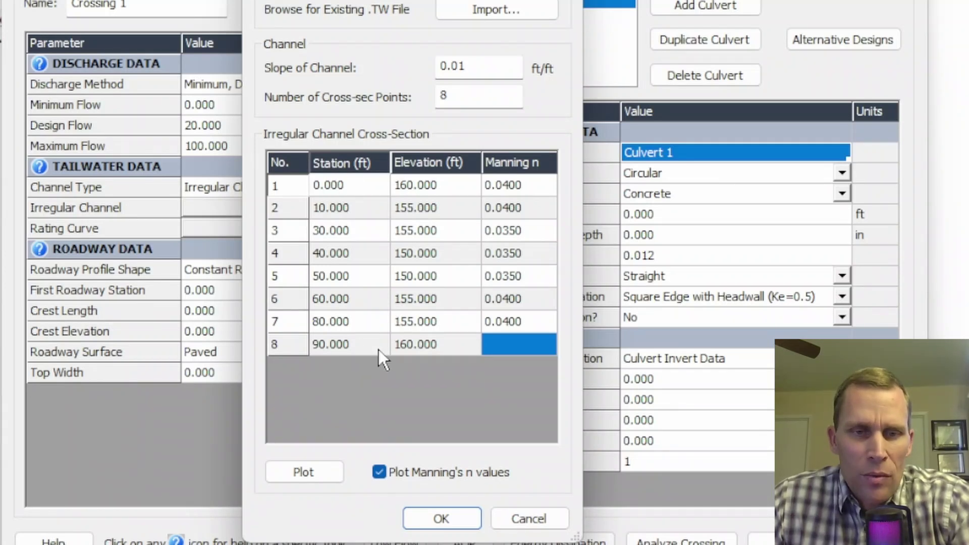
left_click(379, 472)
left_click(313, 472)
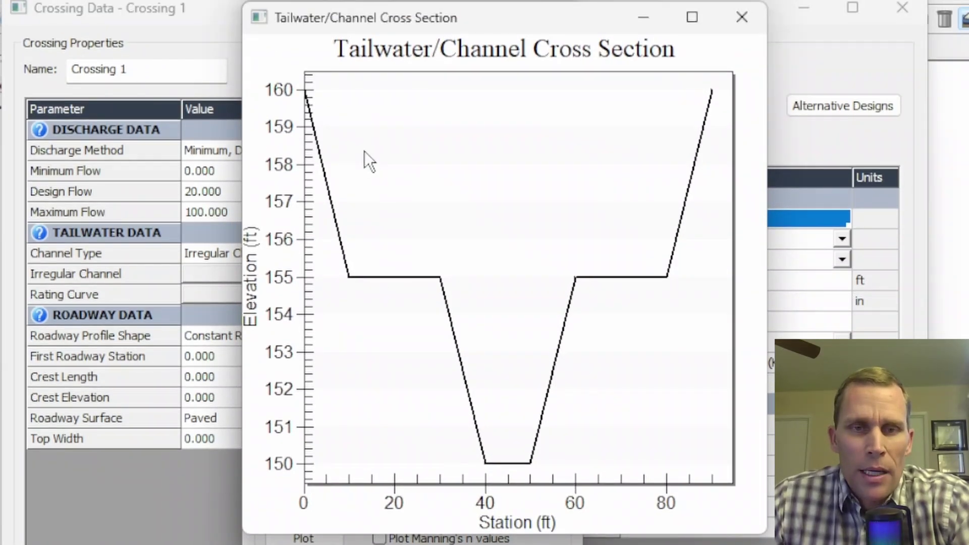
Zoom into the channel bottom, then replot the cross-section with Manning's n values.
left_click_drag(365, 150, 573, 426)
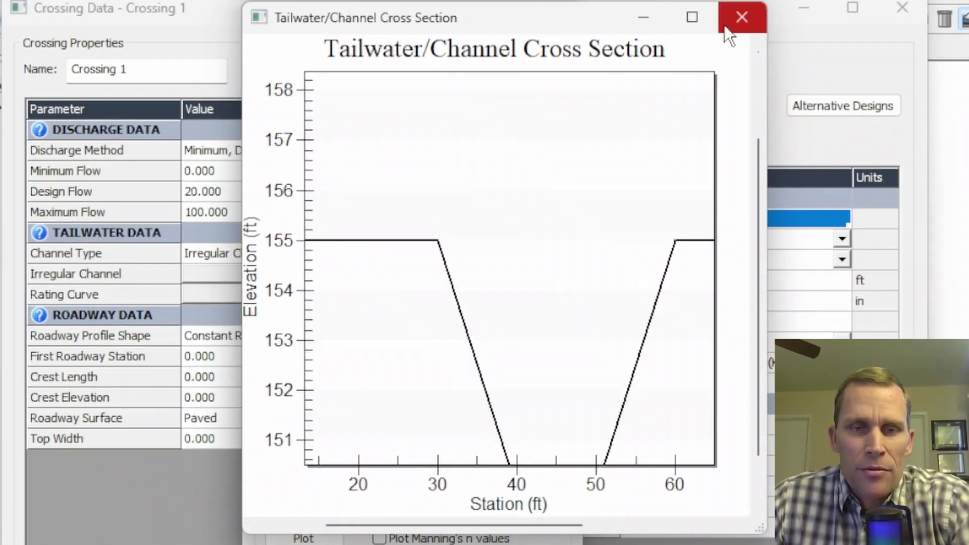
left_click(742, 17)
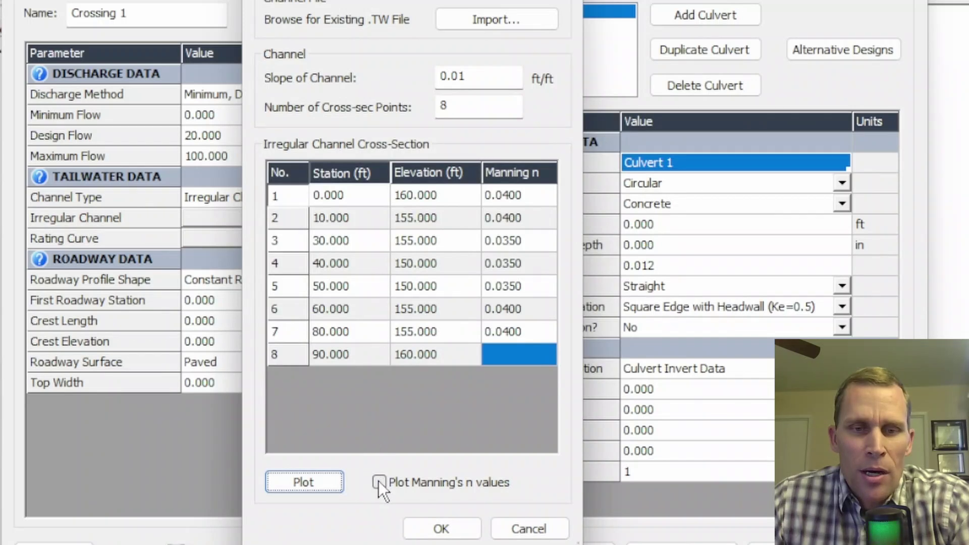
left_click(378, 481)
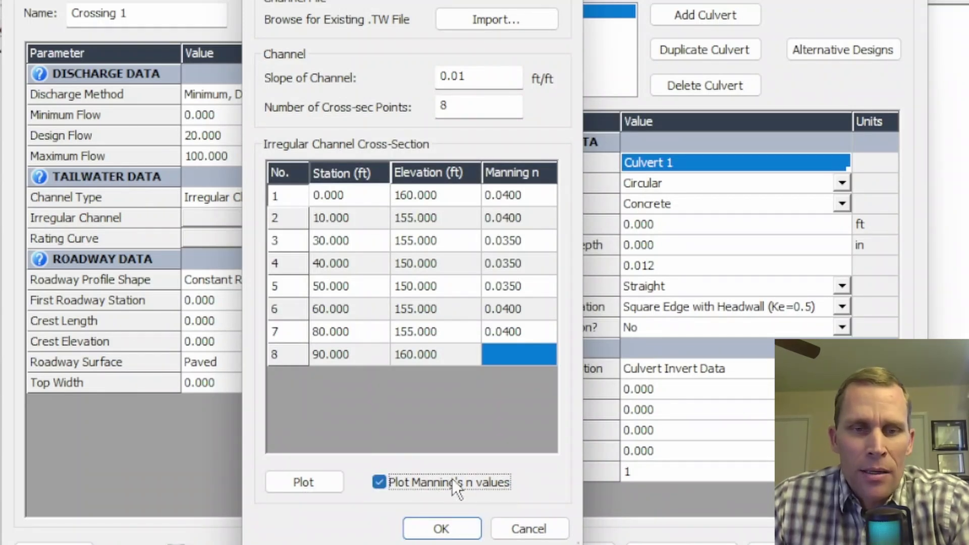
left_click(316, 483)
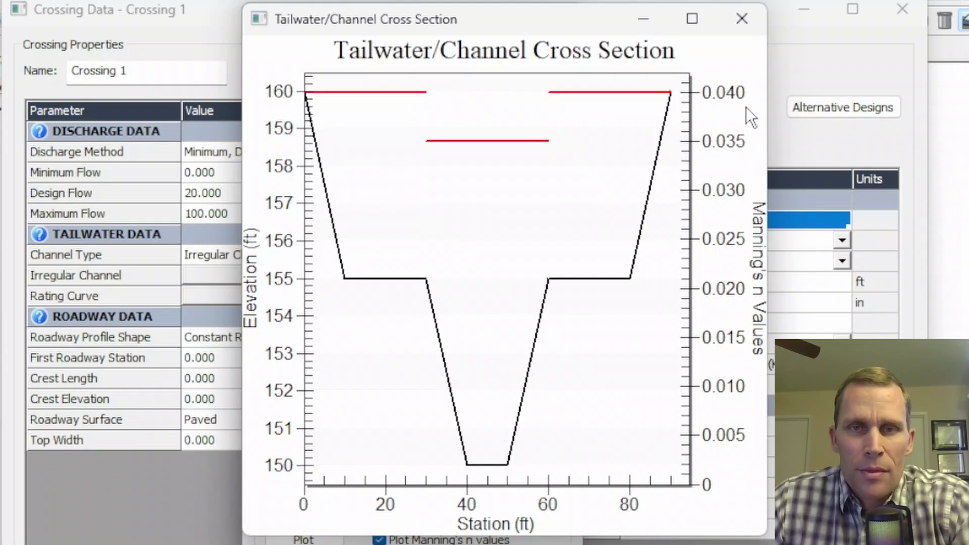
Fill Manning n 0.0400 down from row 2 to row 6 and close the cross-section editor.
left_click(741, 19)
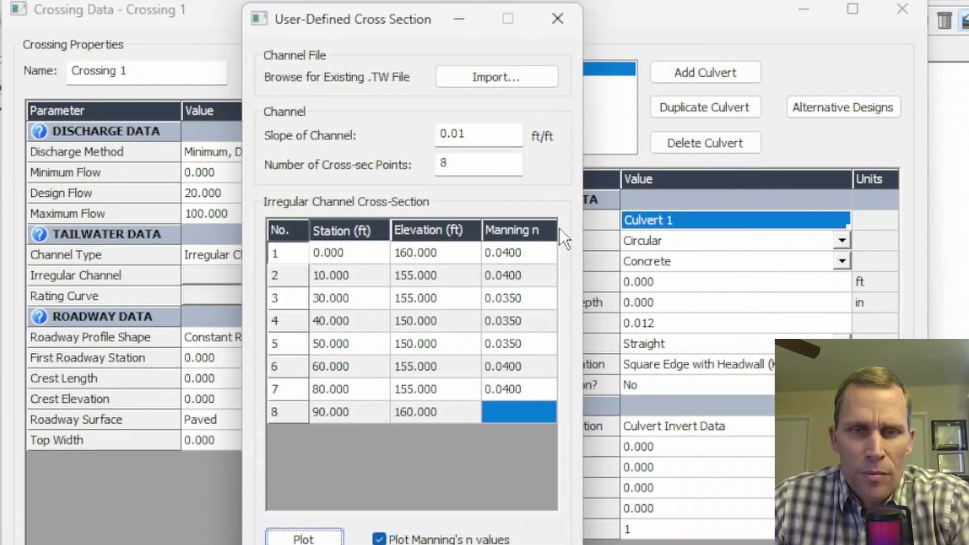
left_click(519, 275)
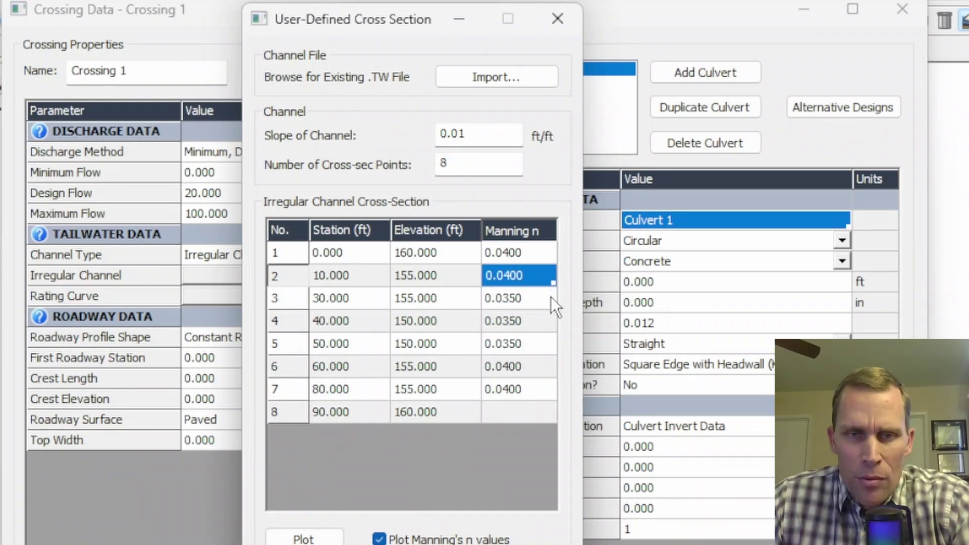
left_click_drag(552, 280, 546, 359)
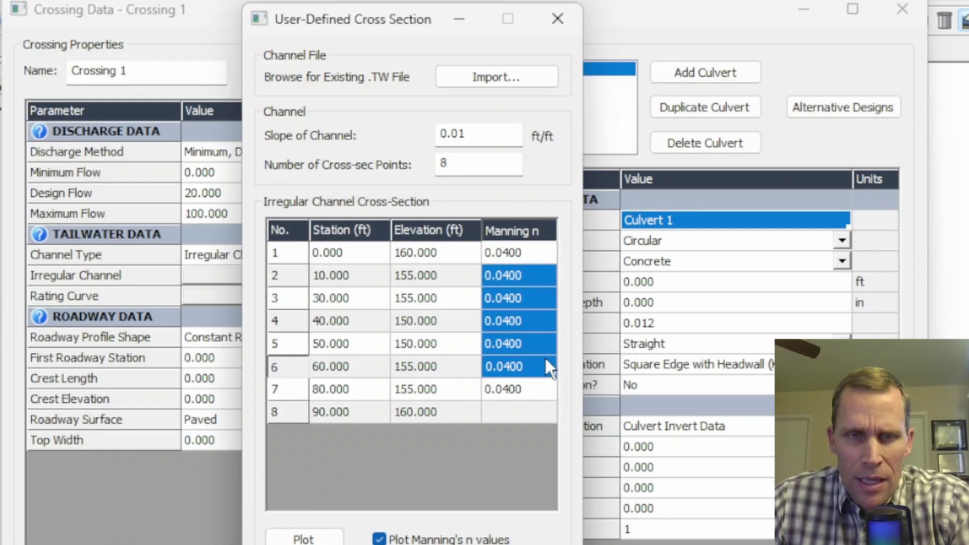
left_click(514, 338)
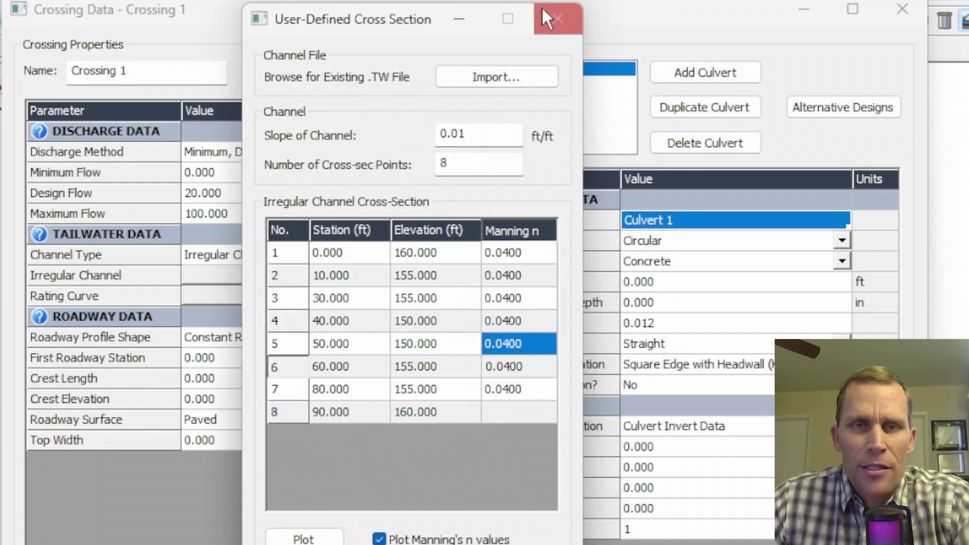
left_click(557, 19)
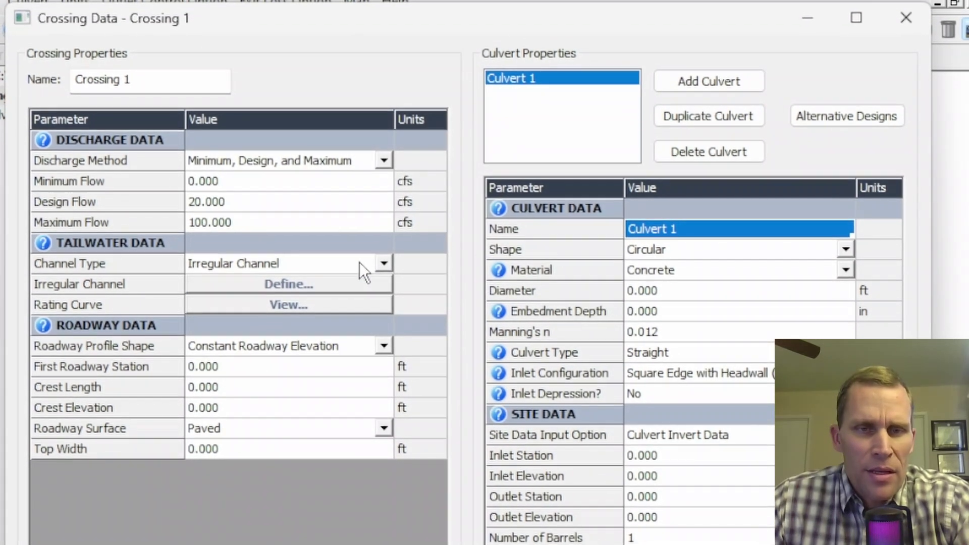
Switch the tailwater to Enter Rating Curve with a 150 ft channel invert, leaving the curve blank.
left_click(382, 258)
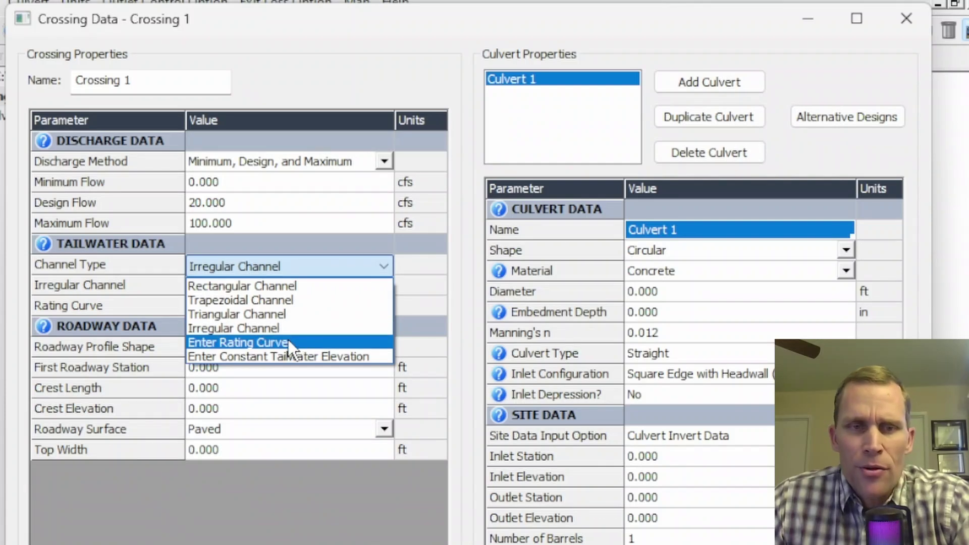
left_click(291, 345)
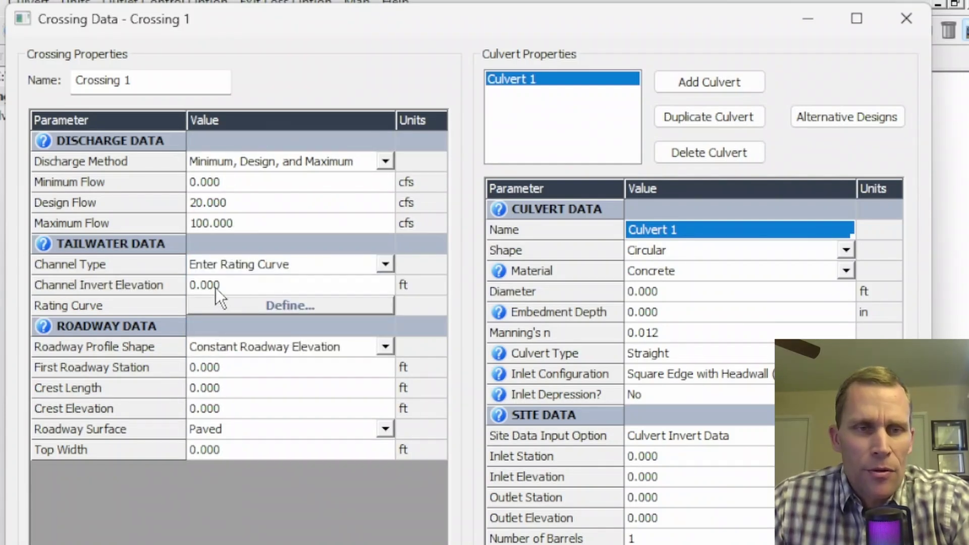
left_click(244, 285)
type("1")
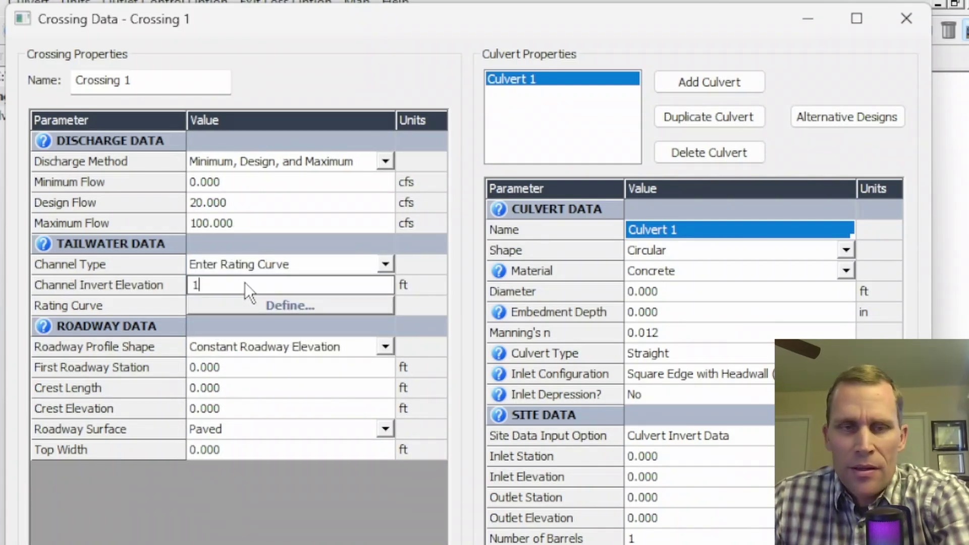
type("50")
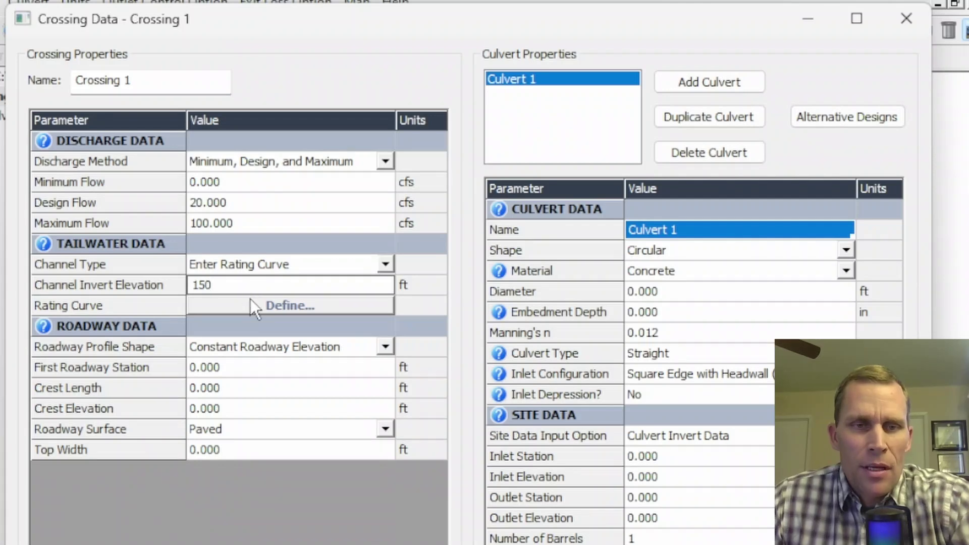
left_click(284, 304)
left_click_drag(400, 154, 469, 109)
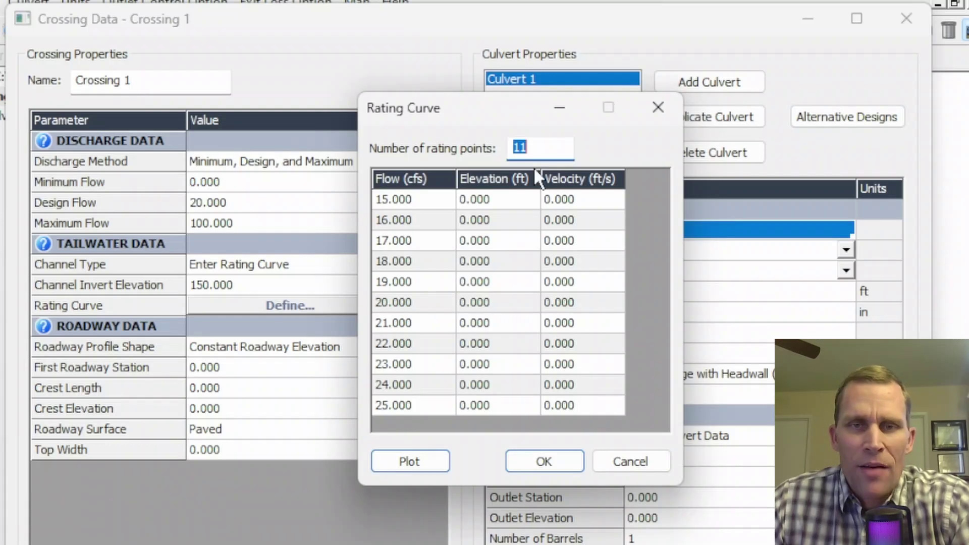
left_click(658, 108)
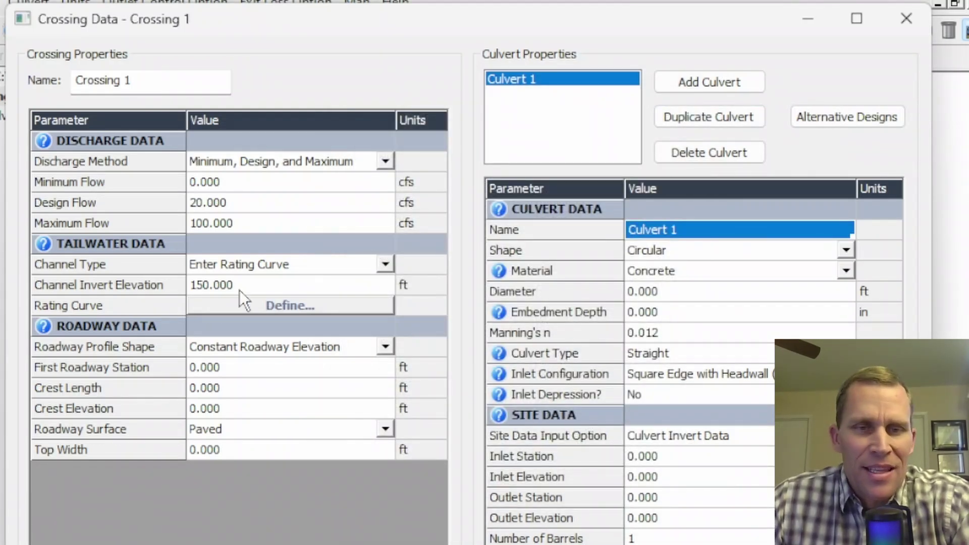
Try Enter Constant Tailwater Elevation for the tailwater and check its 150 ft value.
left_click(388, 264)
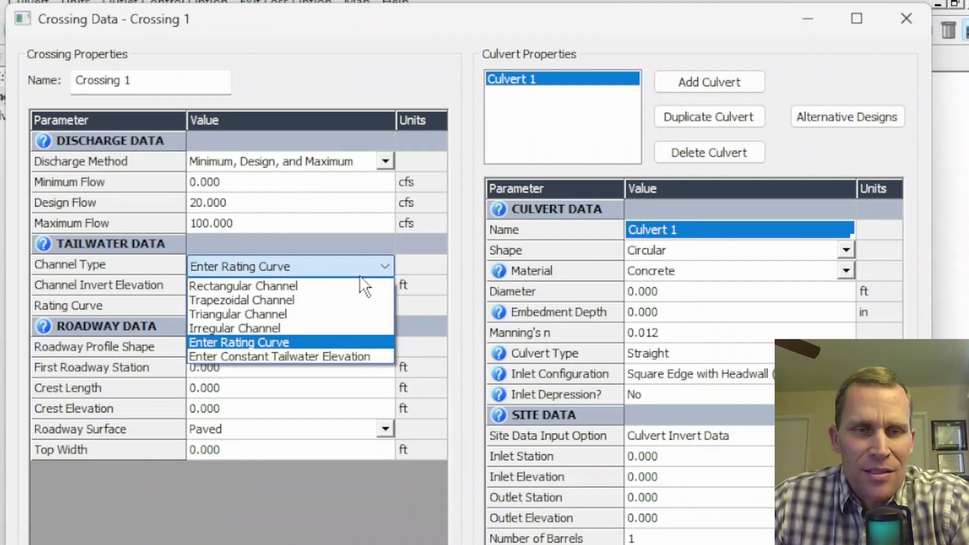
left_click(293, 357)
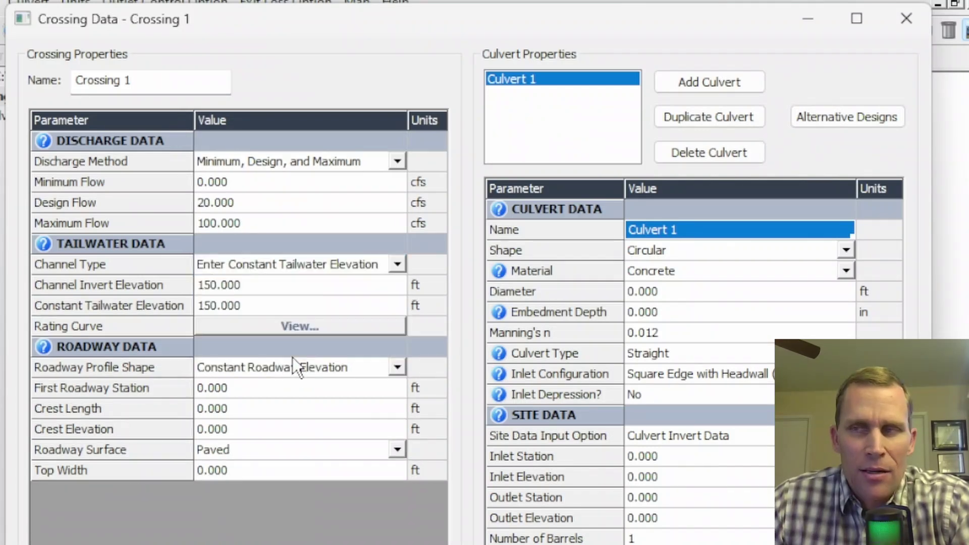
left_click(148, 292)
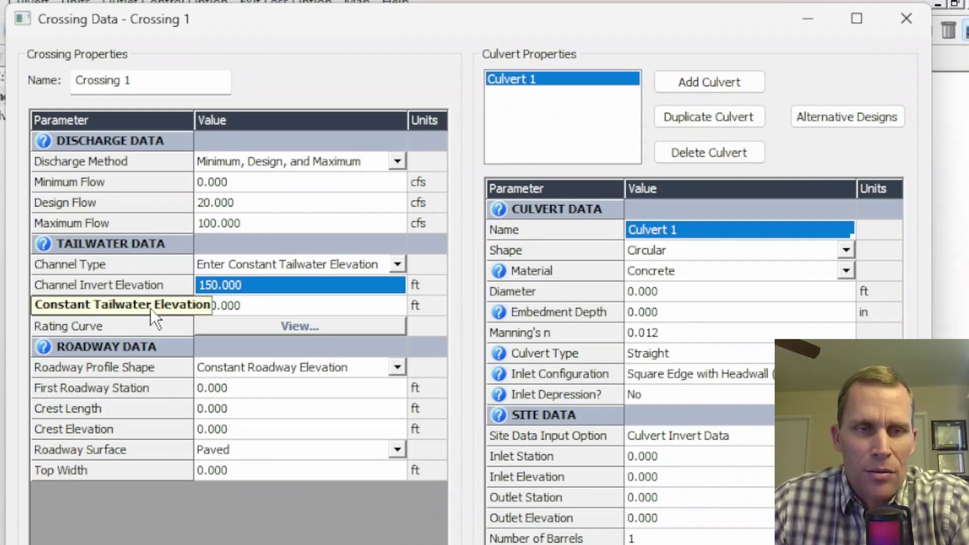
left_click(254, 307)
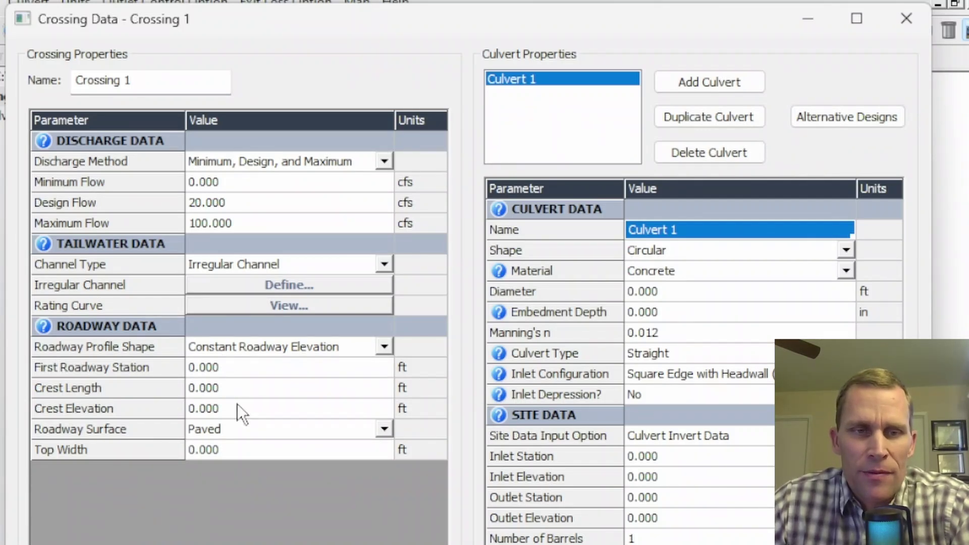
left_click(368, 348)
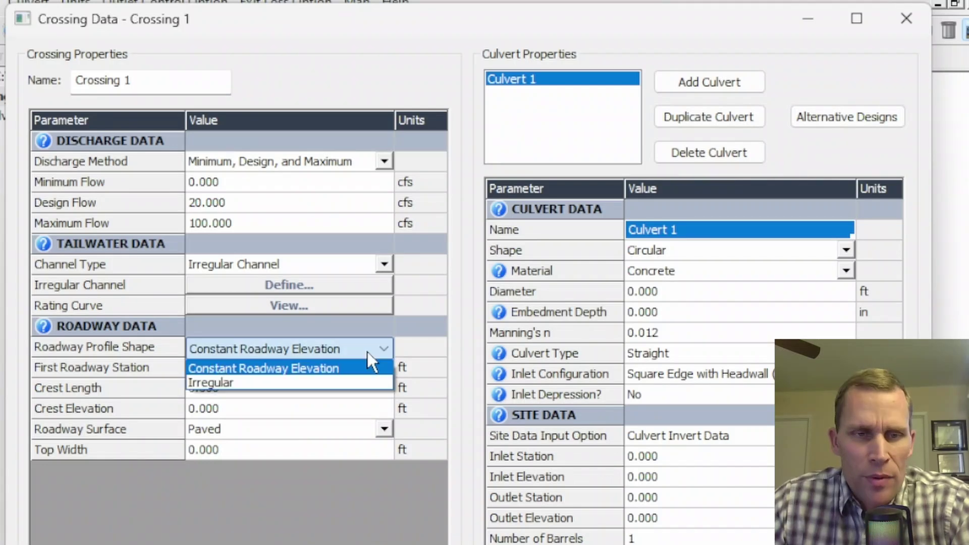
left_click(338, 367)
left_click(382, 348)
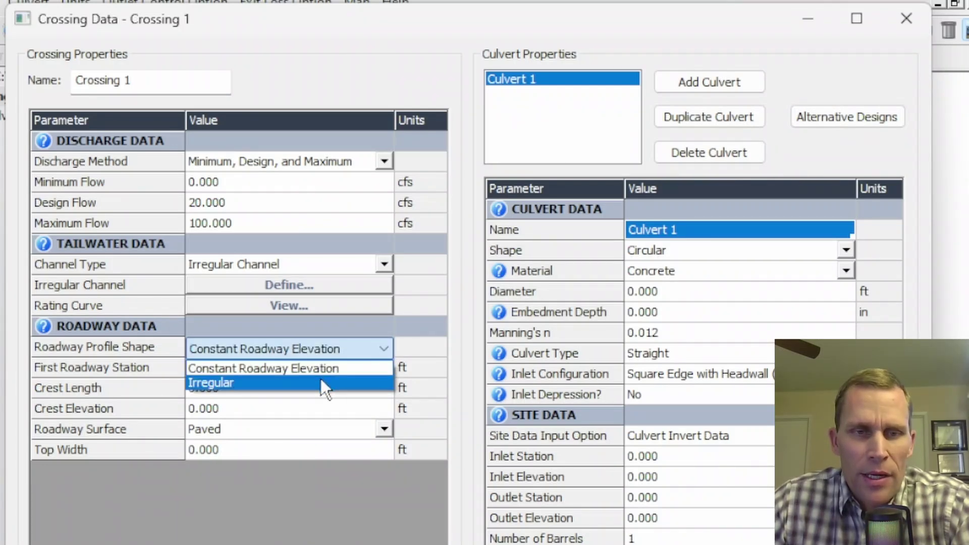
left_click(319, 379)
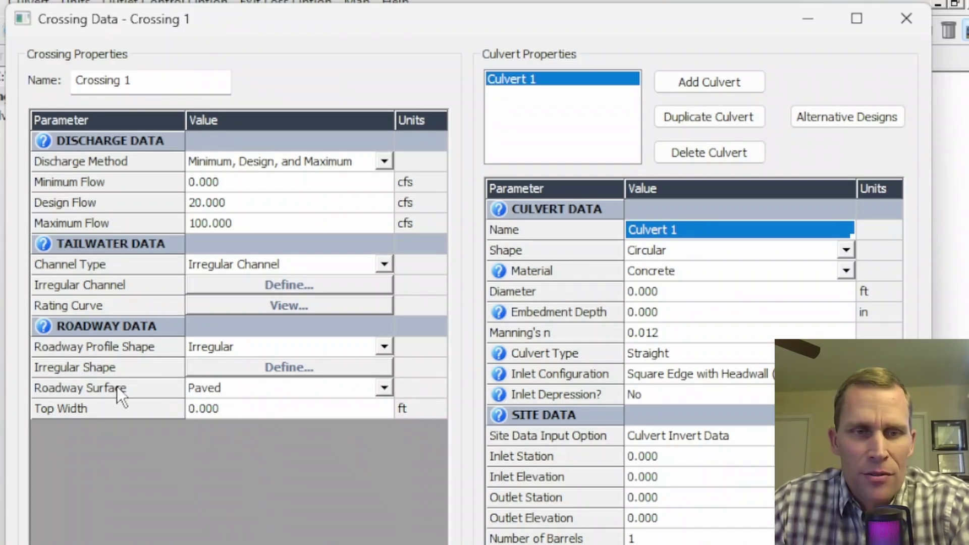
left_click(380, 344)
left_click(334, 368)
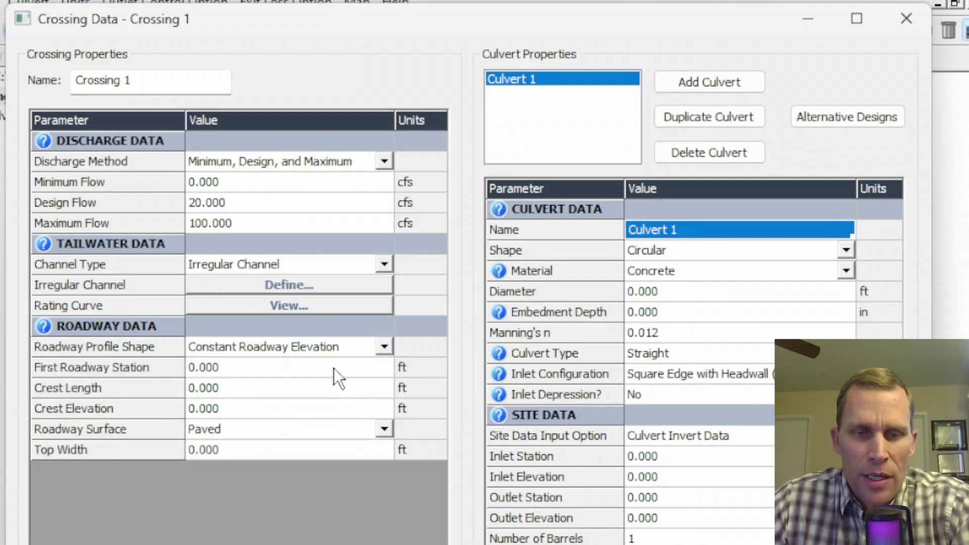
key("alt+Tab")
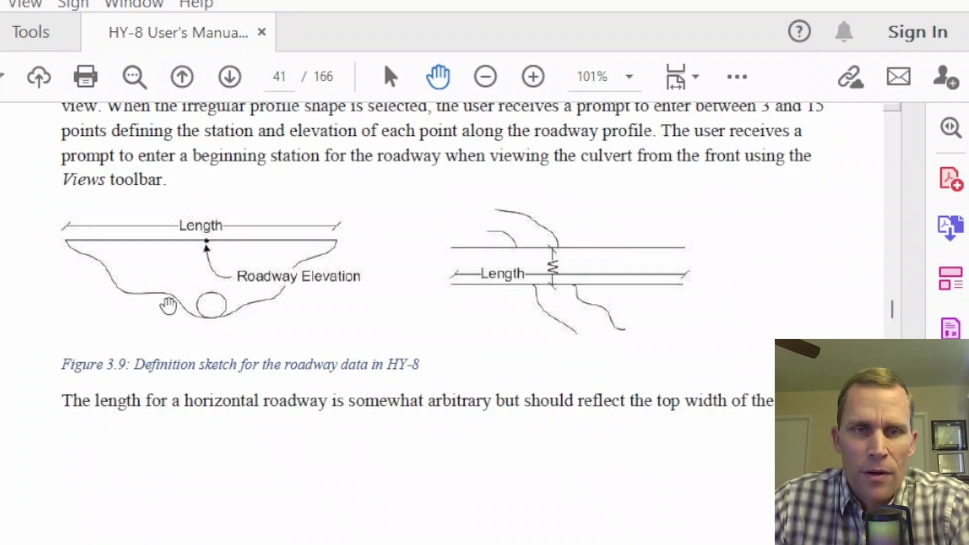
key("alt+Tab")
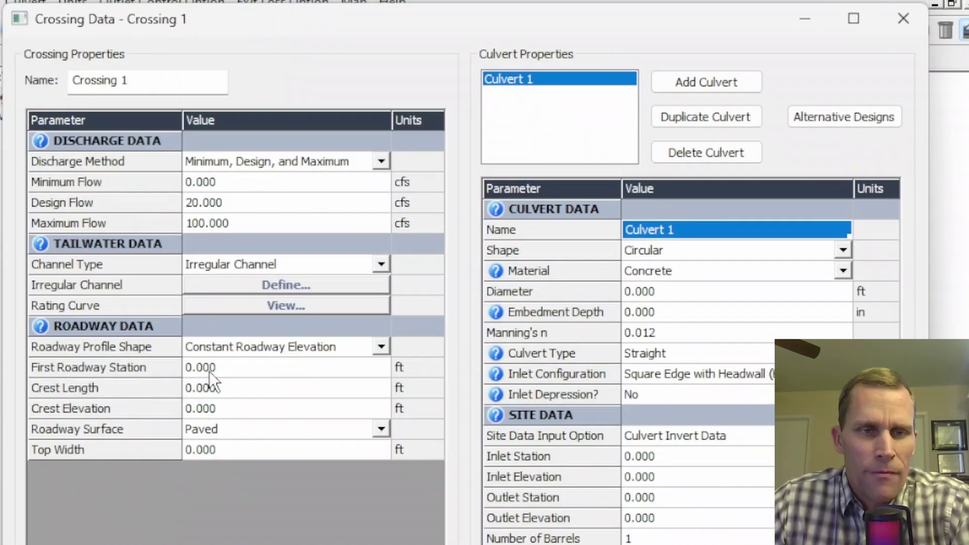
Enter roadway station 0, crest length 200 ft and crest elevation 160 ft.
left_click(214, 371)
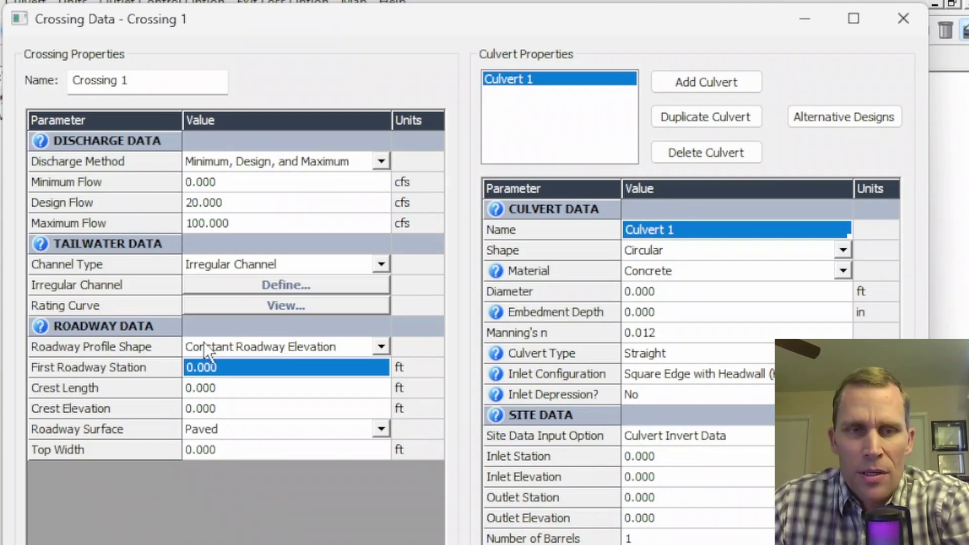
type("0")
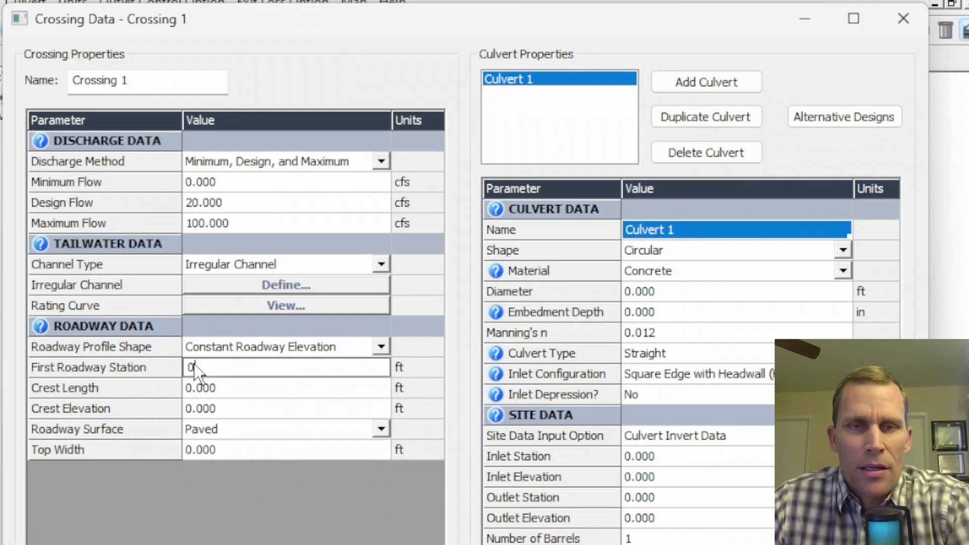
left_click(213, 388)
type("200")
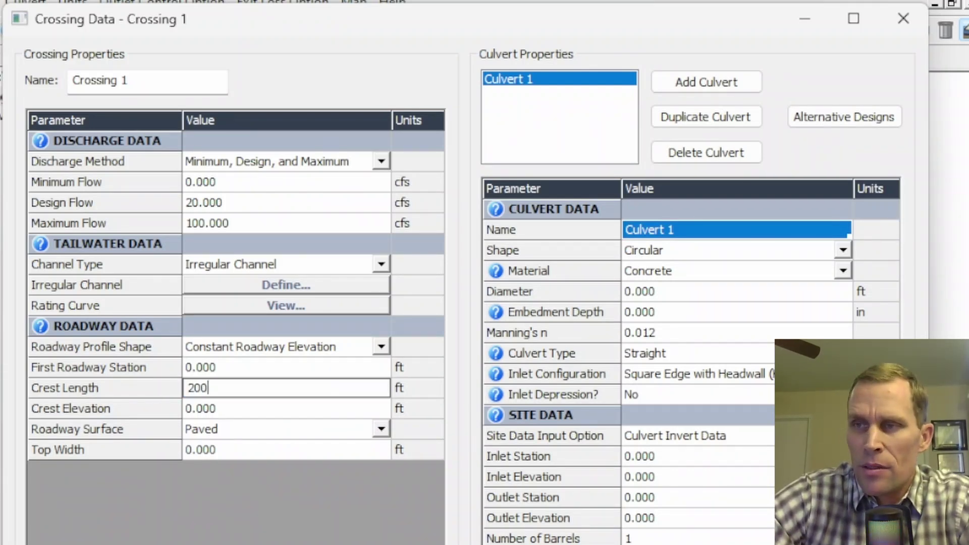
left_click(213, 408)
type("160")
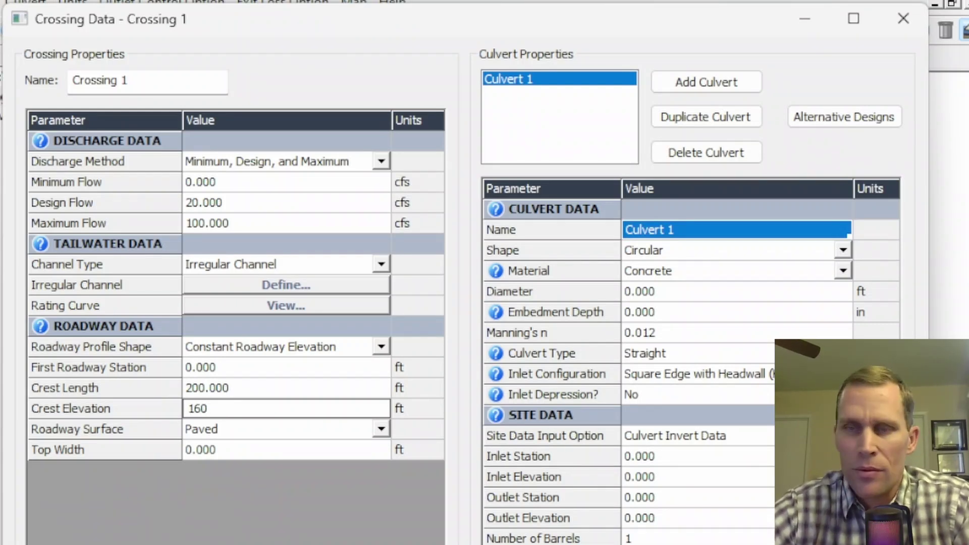
Keep the roadway surface Paved and set the top width to 80 ft.
left_click(213, 429)
left_click(223, 450)
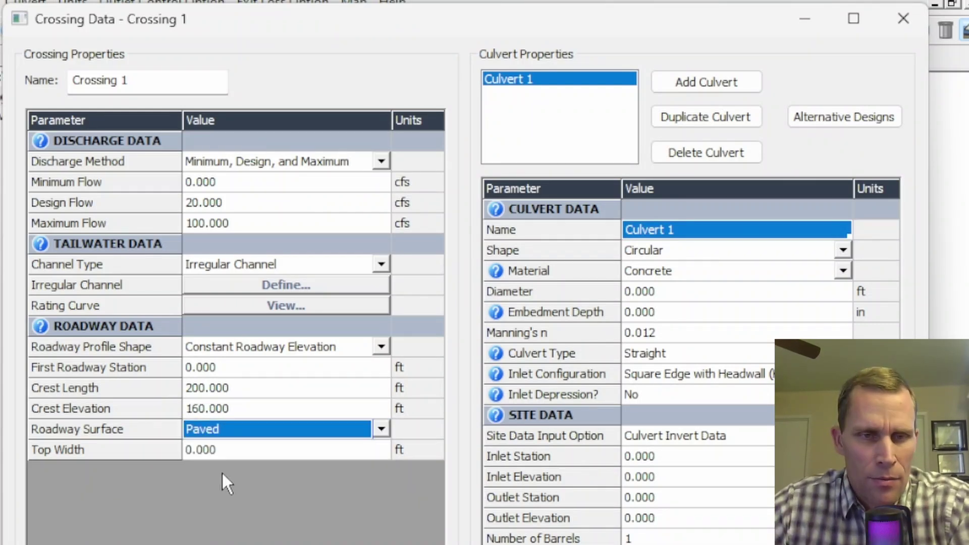
left_click(237, 446)
type("80")
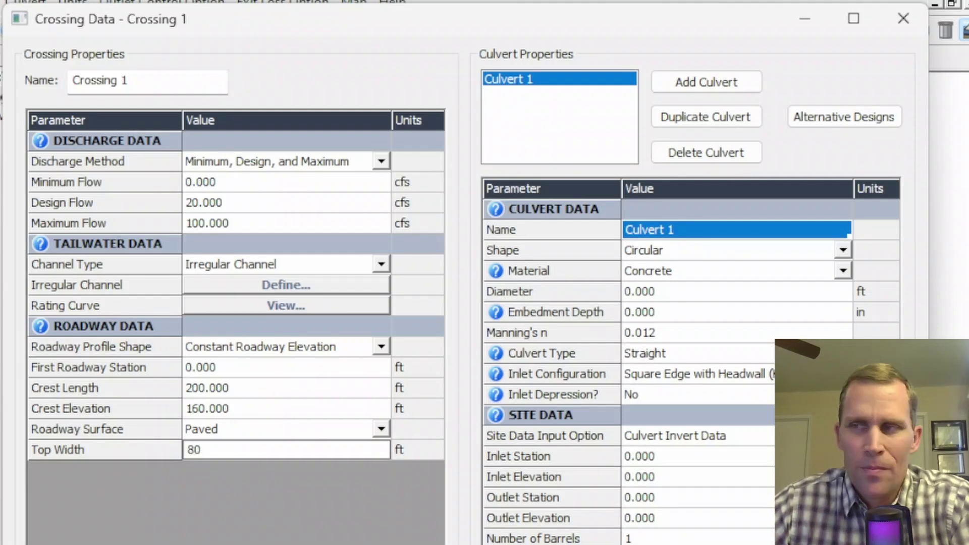
left_click(257, 390)
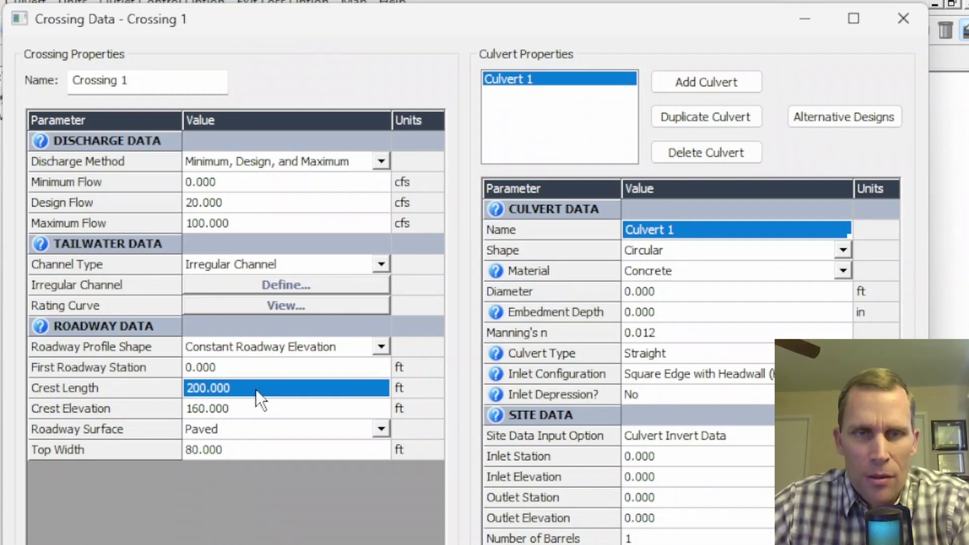
left_click(235, 455)
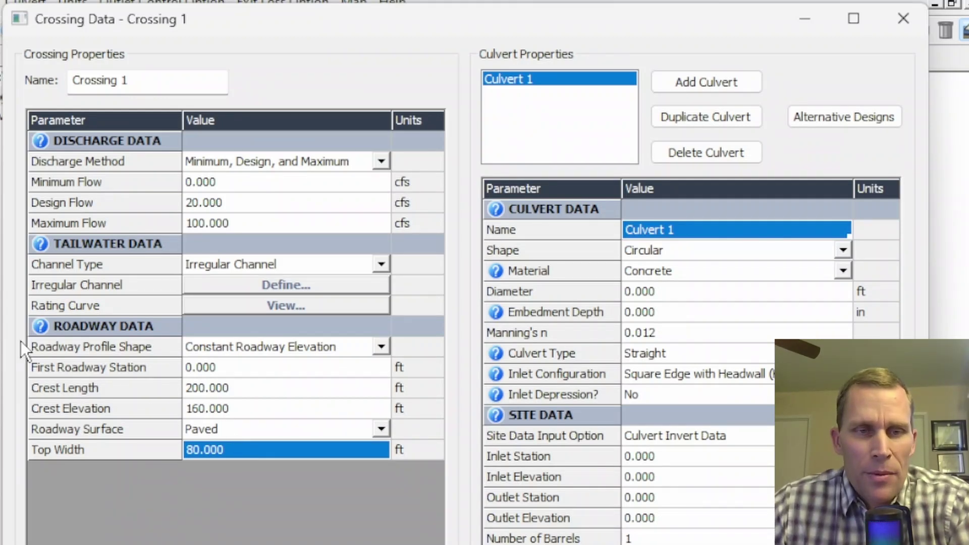
Set the roadway profile shape to Irregular and close its 3-point shape table unchanged.
left_click(375, 348)
left_click(335, 382)
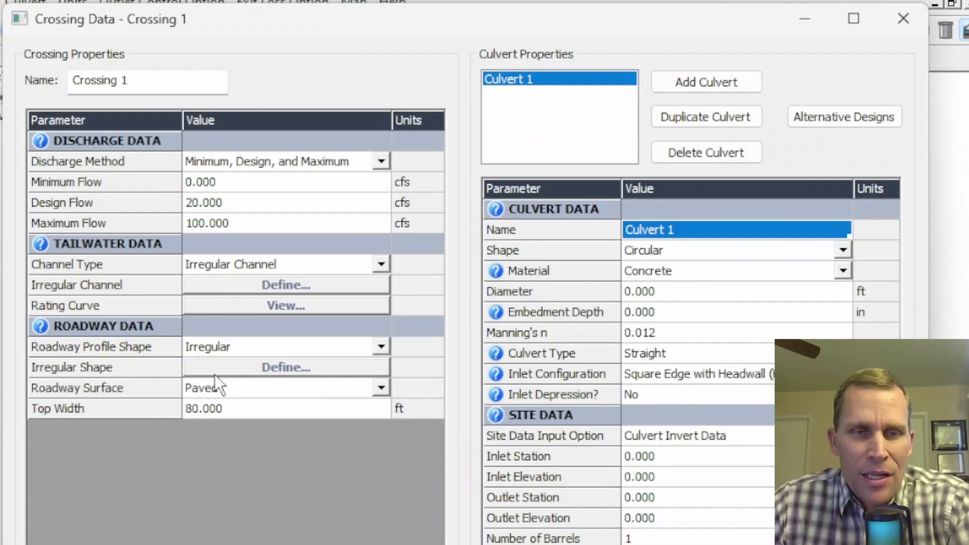
left_click(259, 371)
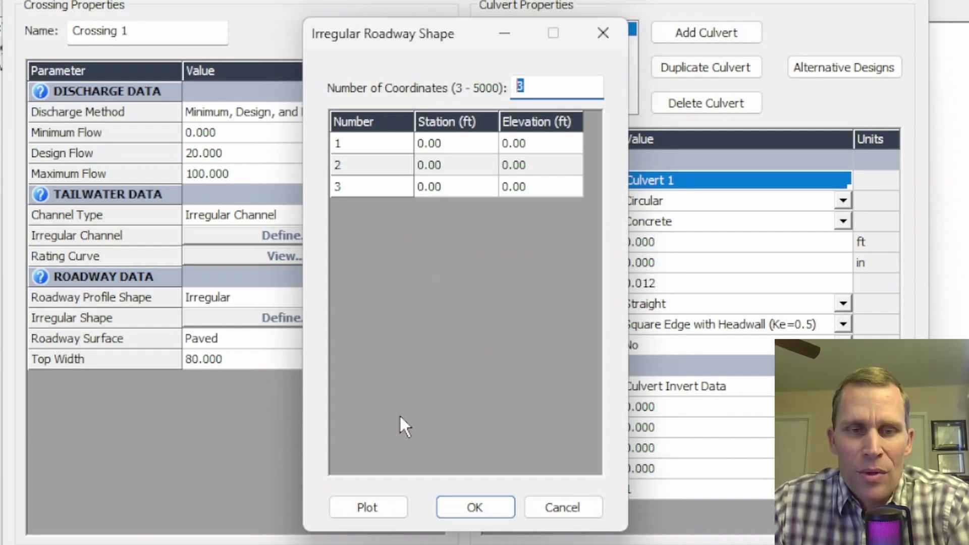
left_click(602, 33)
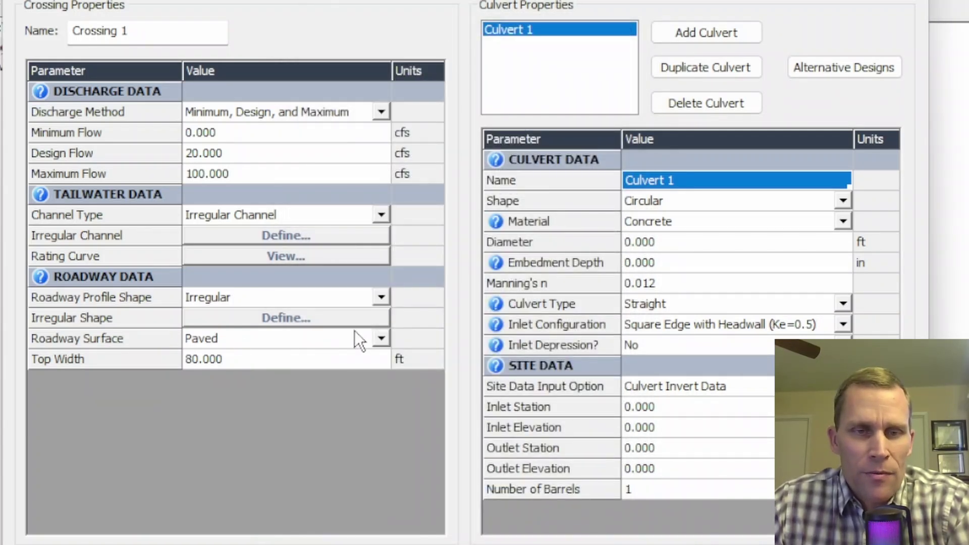
left_click(381, 339)
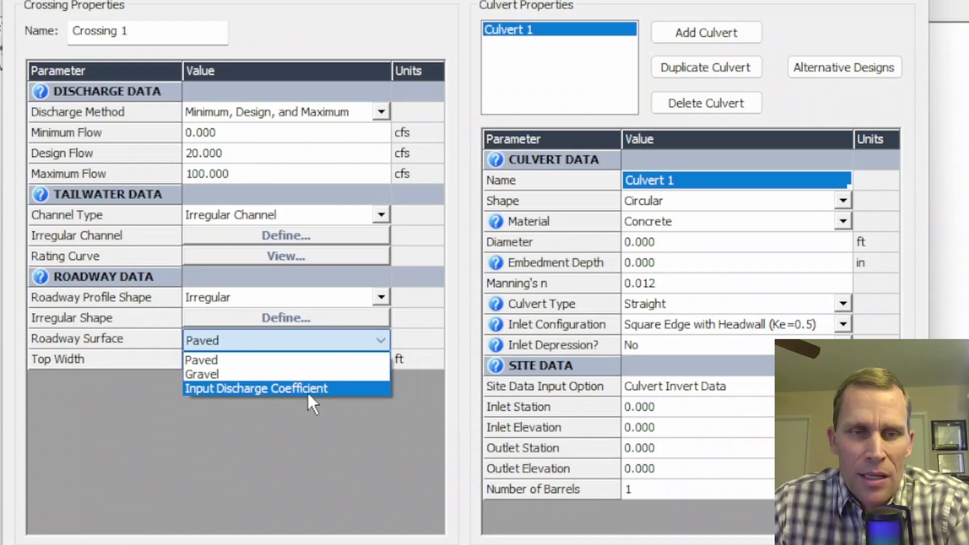
left_click(298, 388)
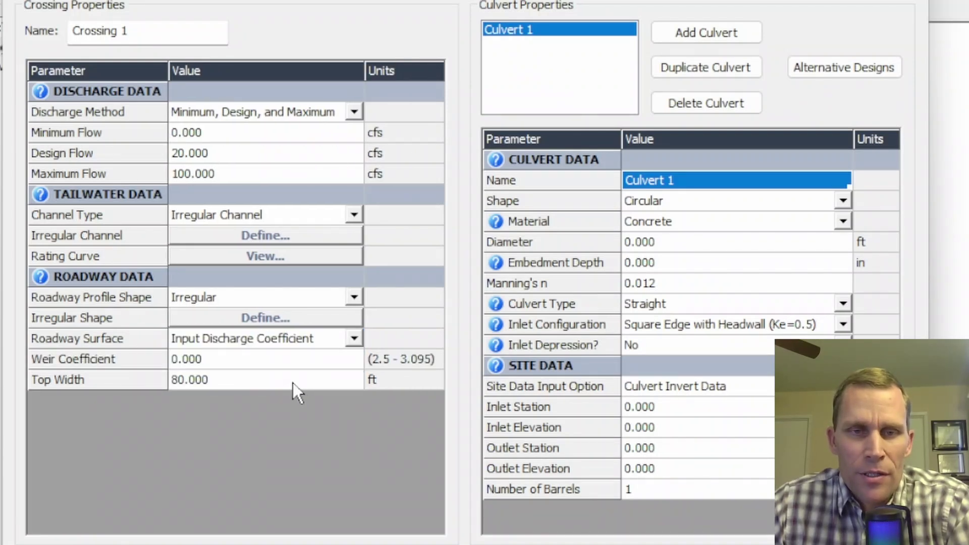
left_click(259, 361)
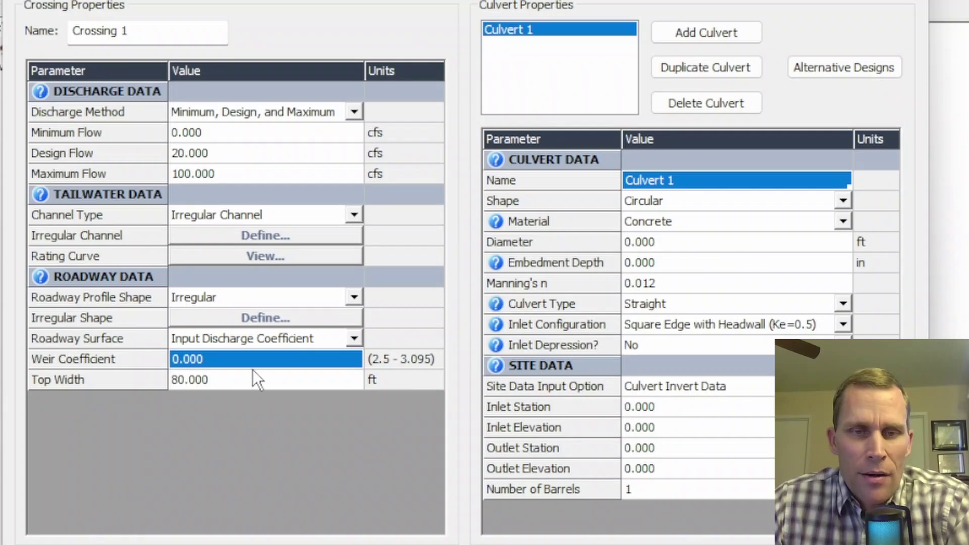
left_click(310, 341)
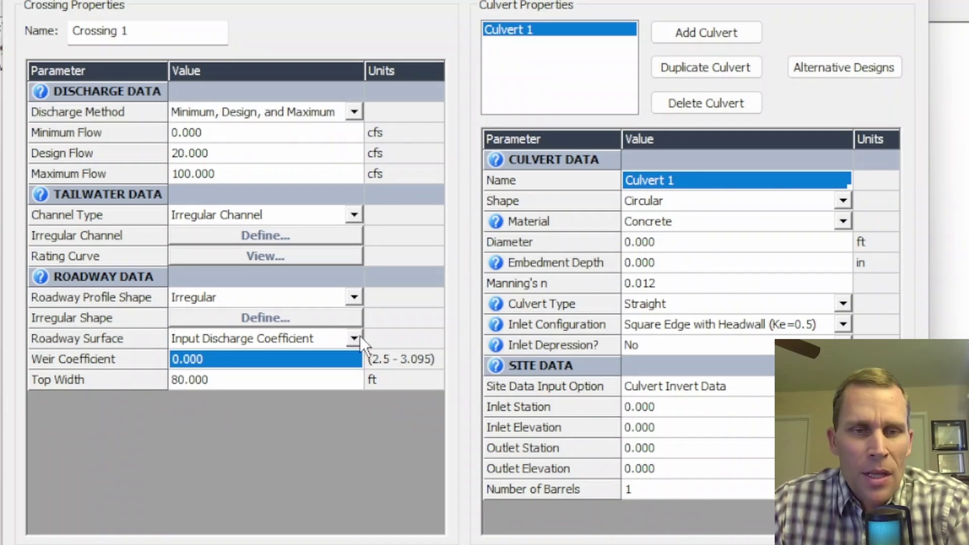
left_click(356, 337)
left_click(301, 363)
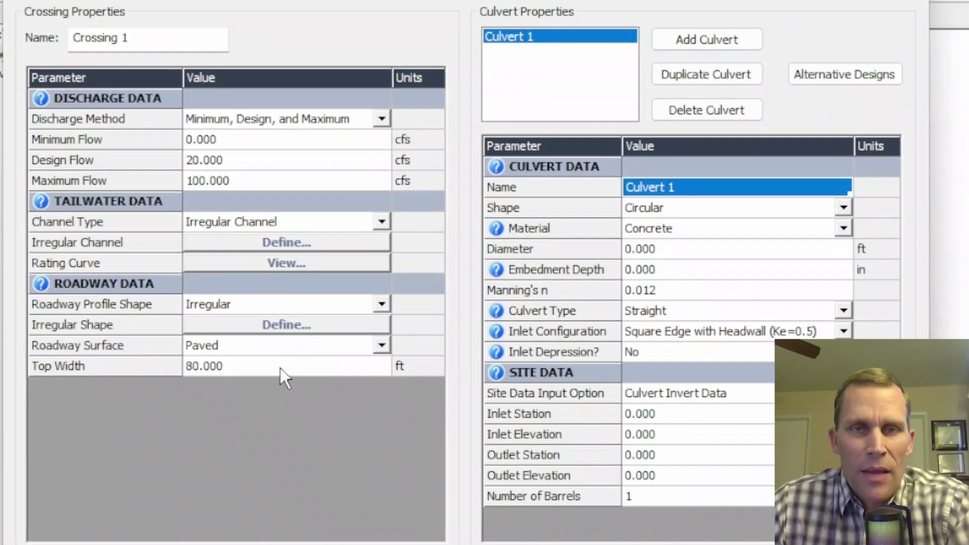